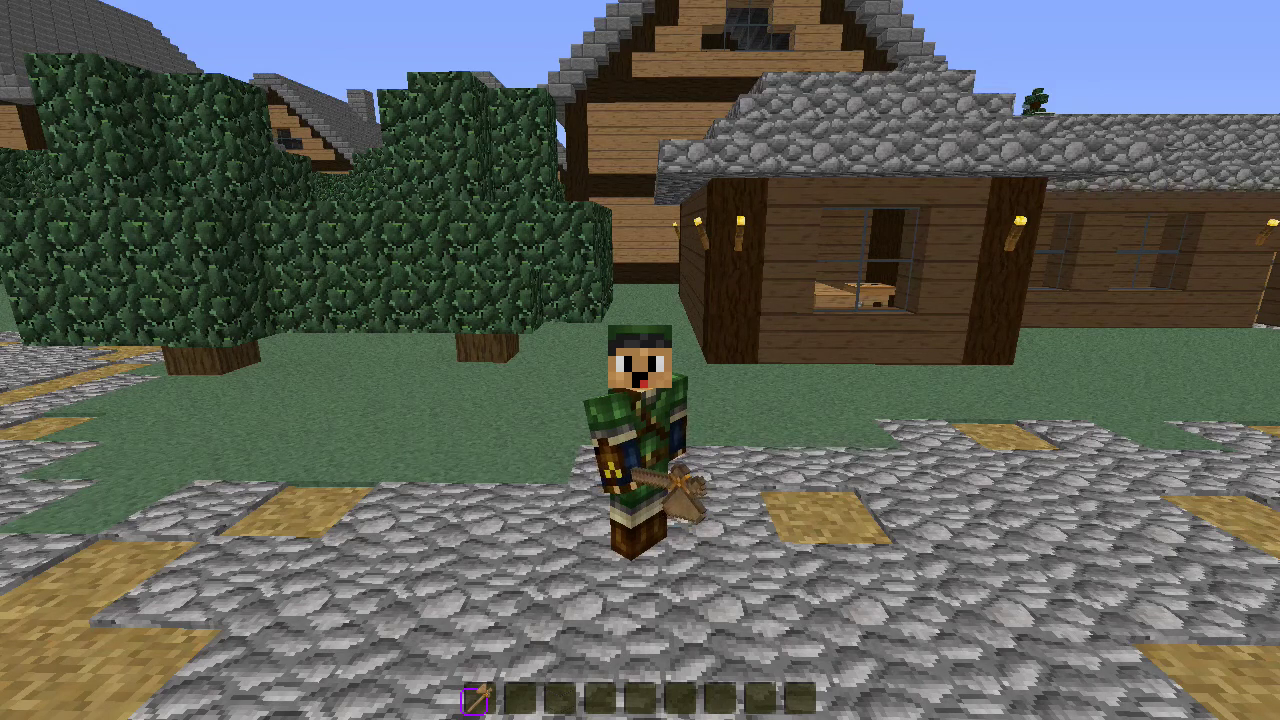
key("shift")
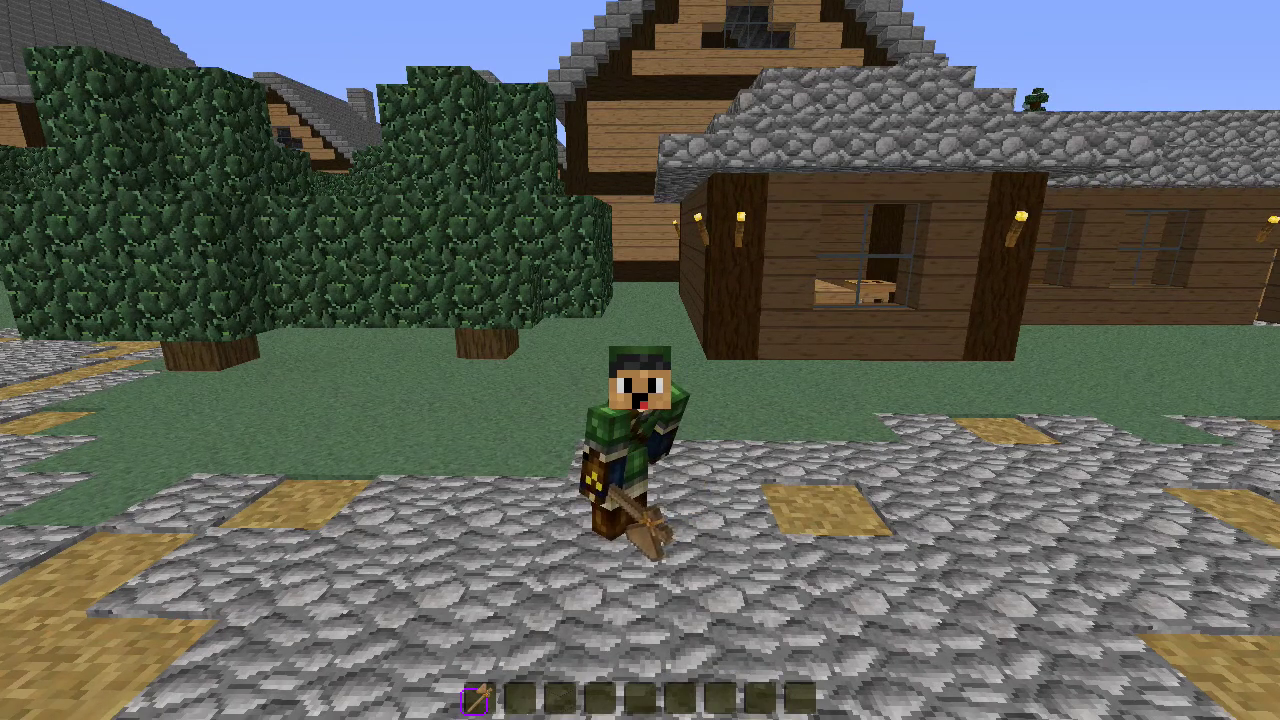
key("shift+F3")
key("t")
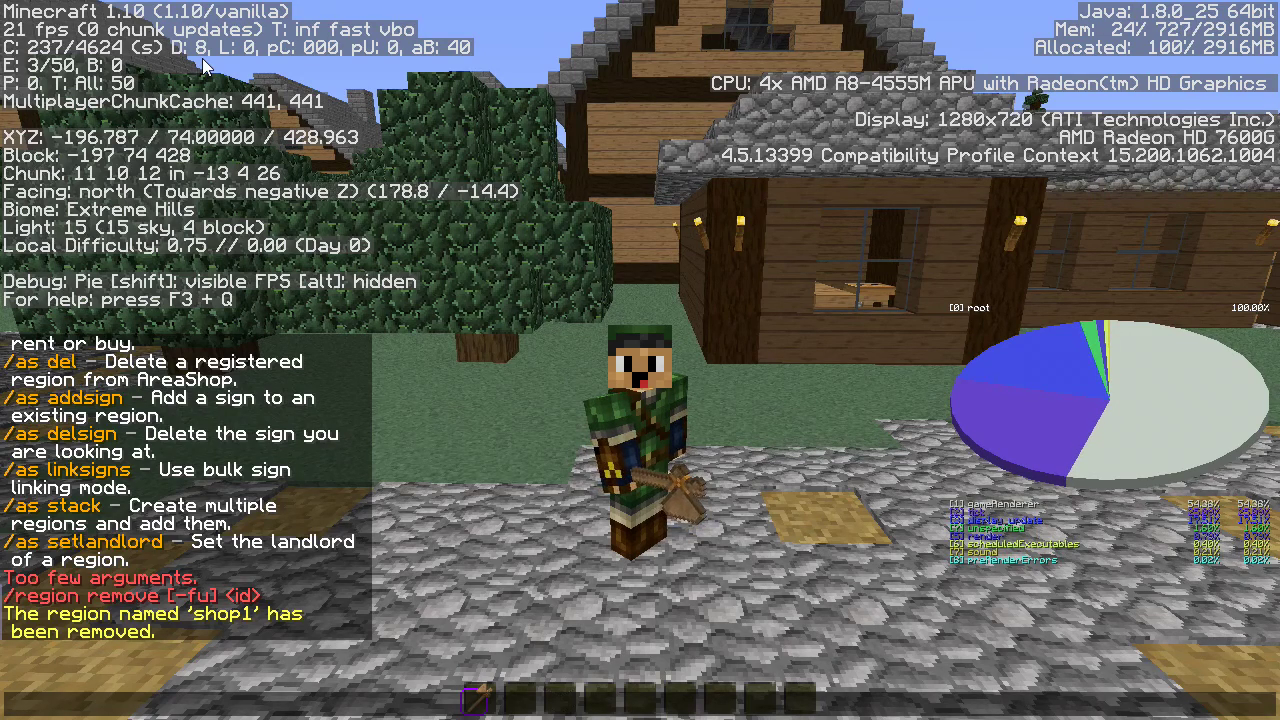
key("Escape")
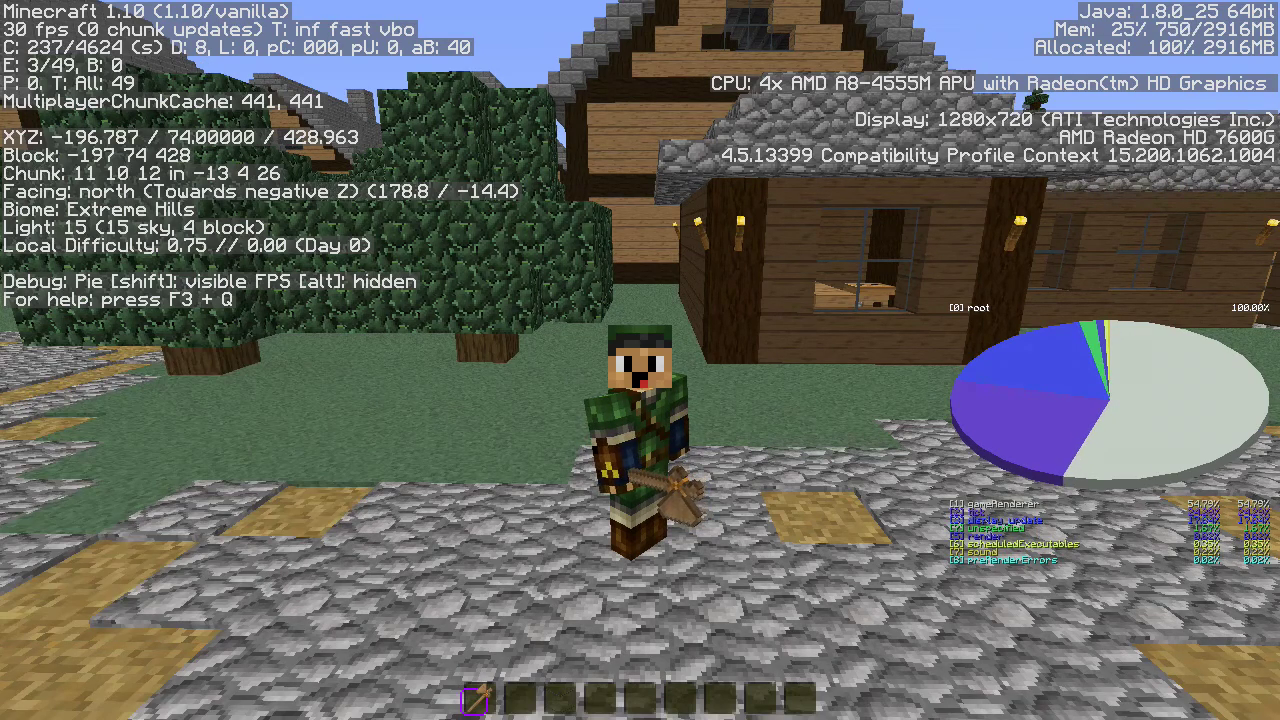
key("F3")
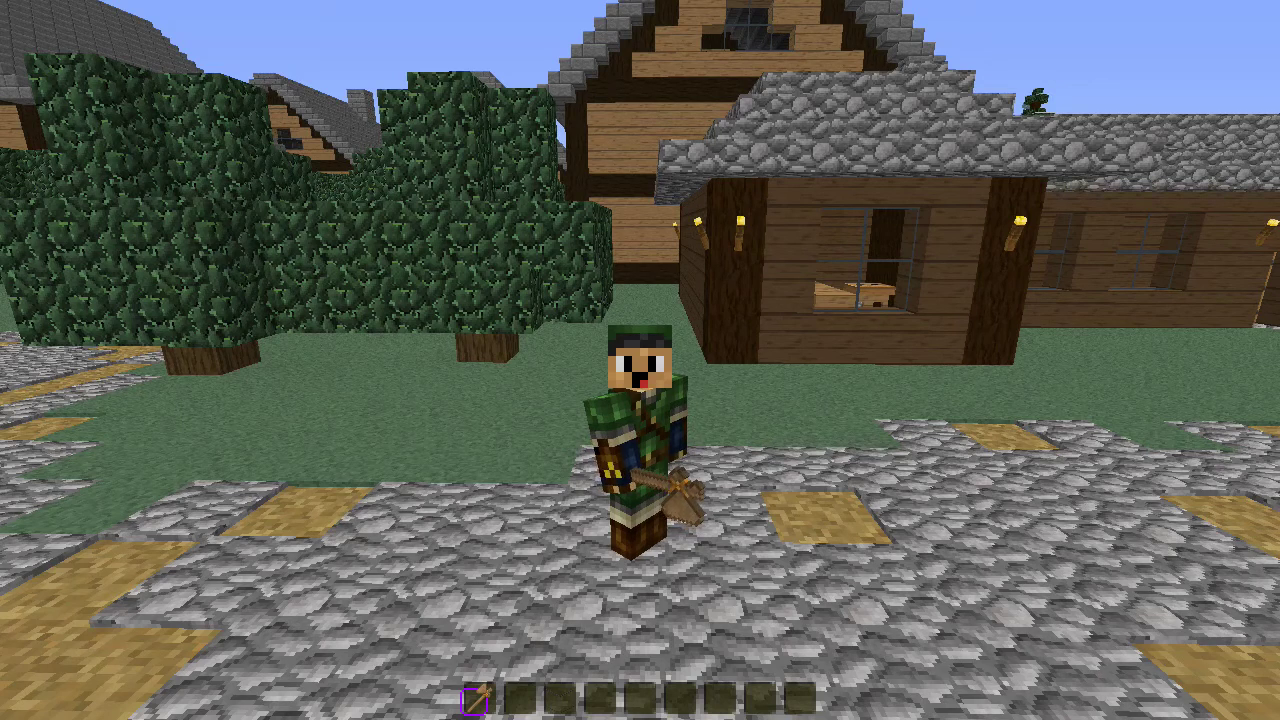
key("t")
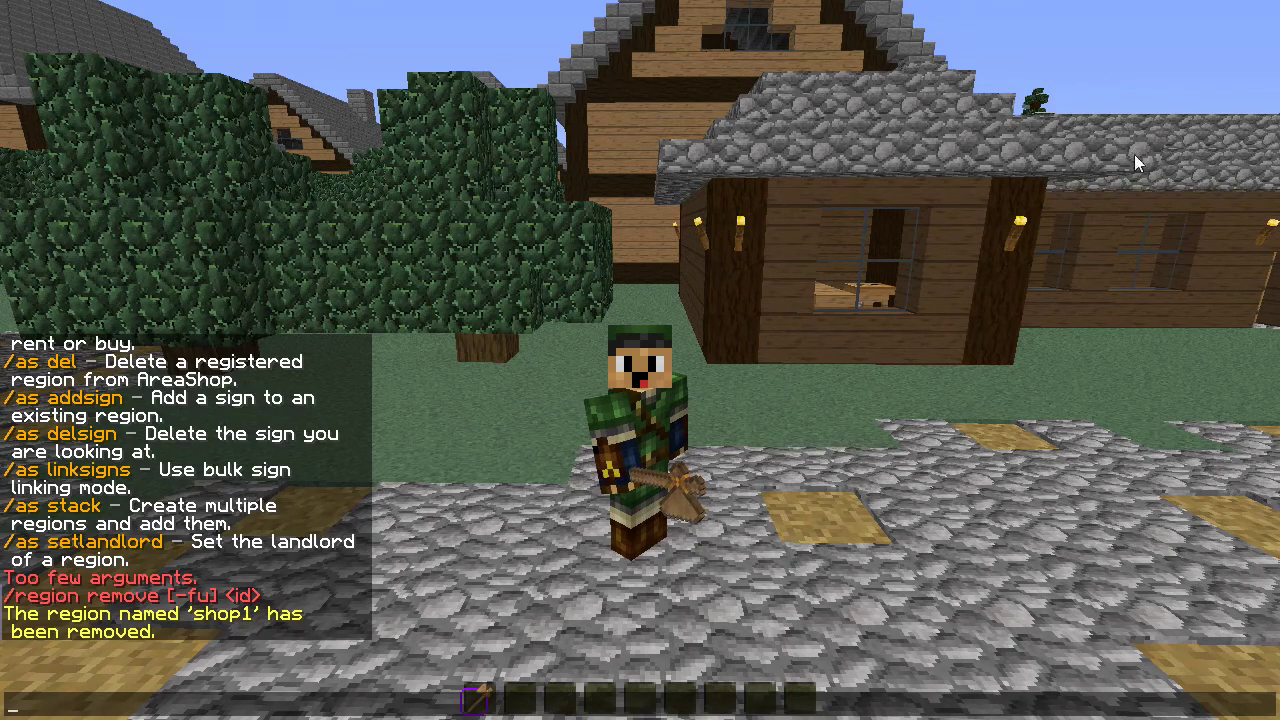
key("Escape")
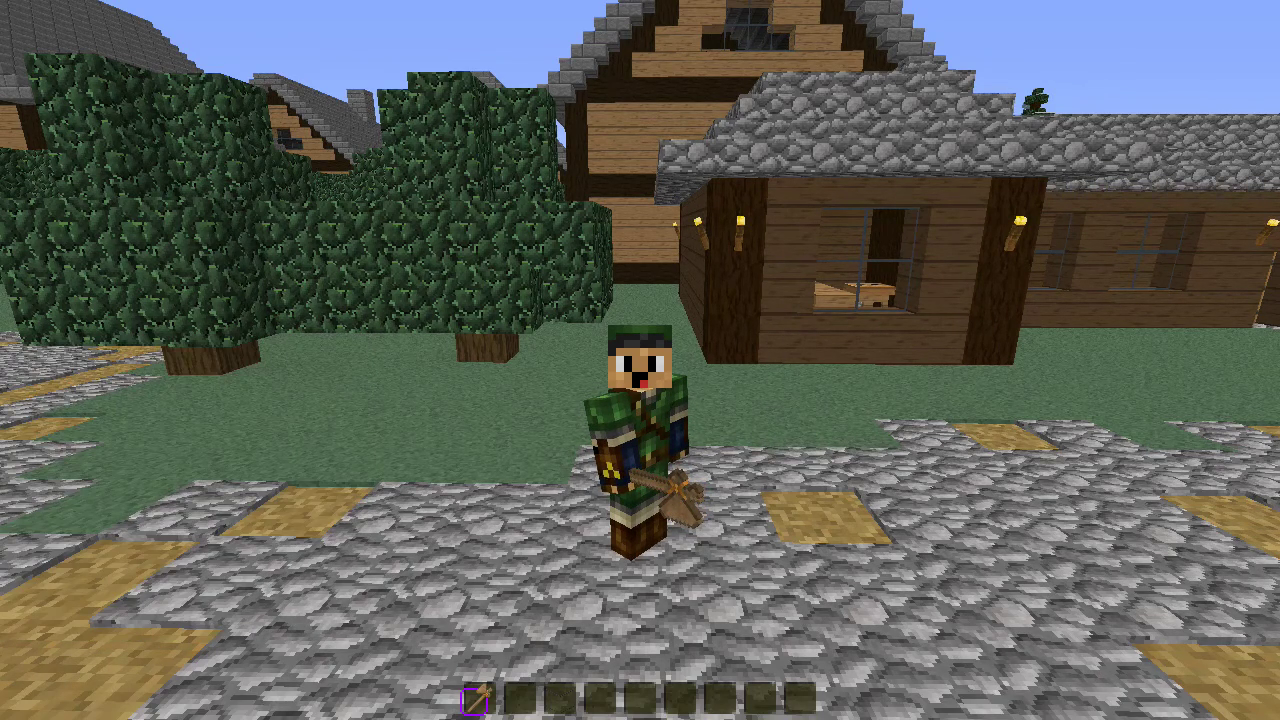
- Mark two opposite ground corners of the shop plot with the selection axe, at (-197, 73, 432) and (-221, 73, 447)
key("F5")
key("w")
key("a")
key("s")
key("w")
key("s")
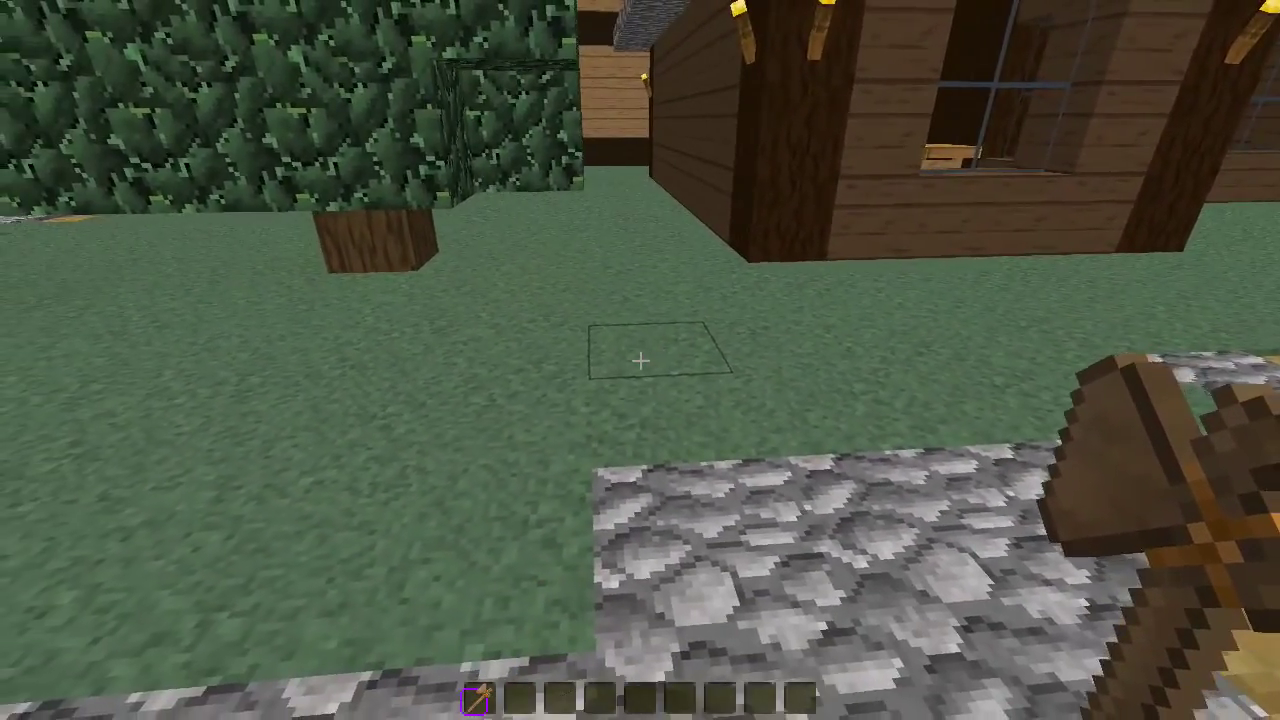
key("w")
key("s")
key("w")
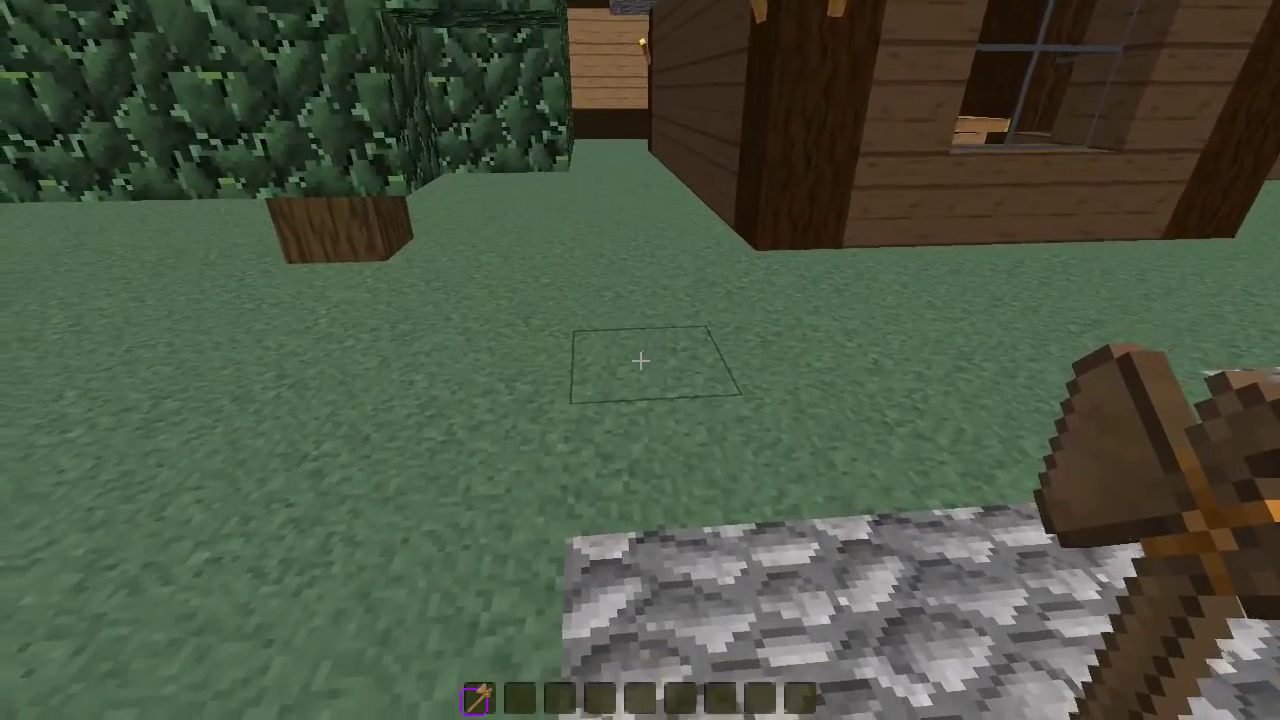
key("a")
key("s")
key("d")
key("w")
key("s")
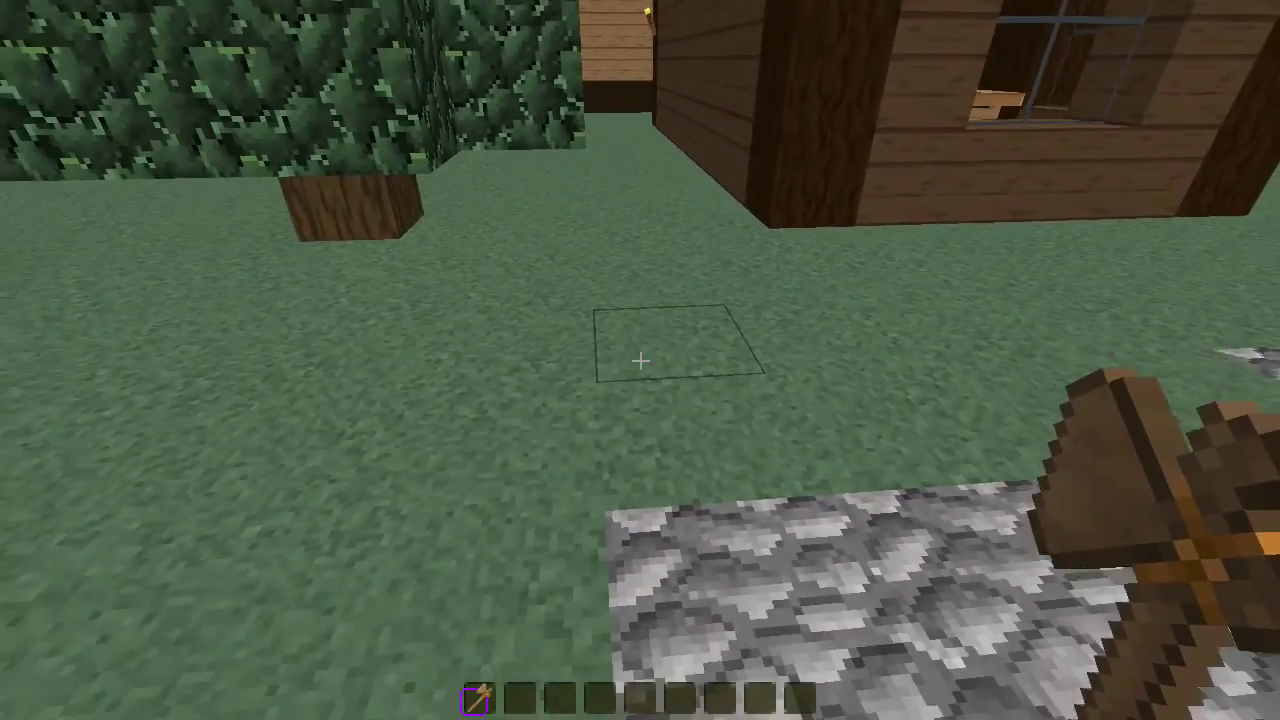
left_click(640, 360)
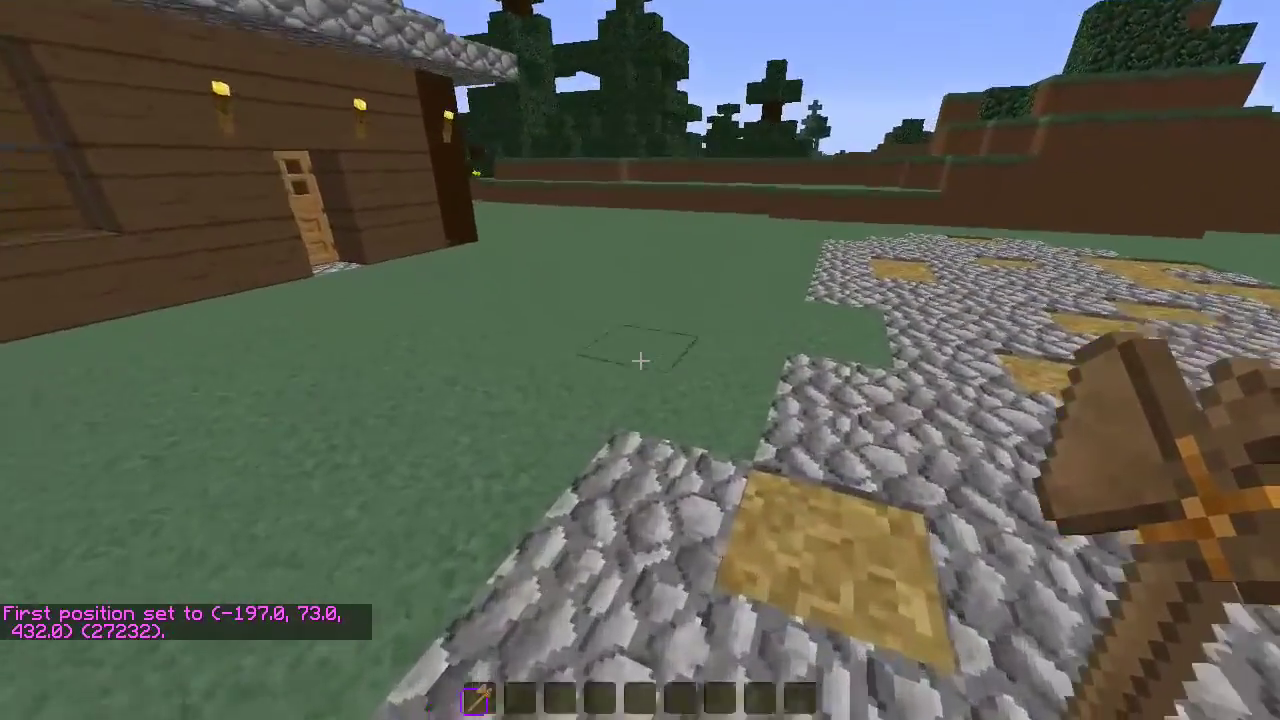
key("w")
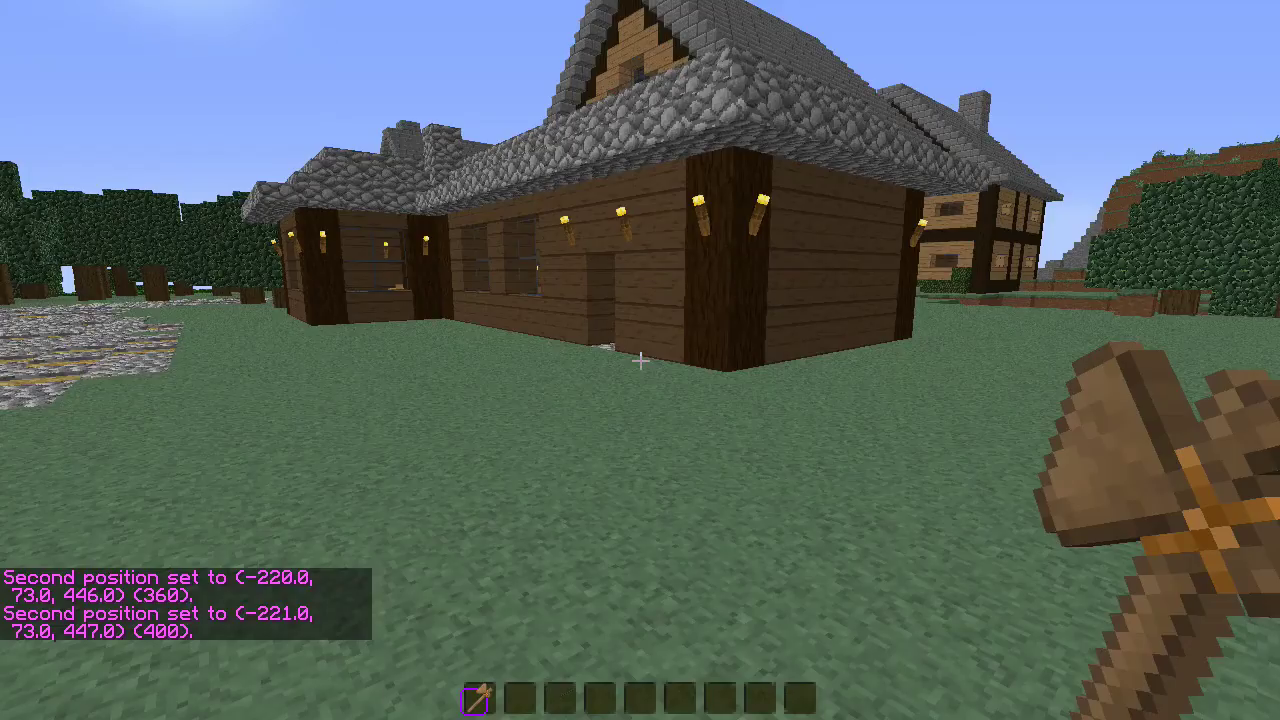
- Examine the shop and its plot from above the roof and from the path in front
key("w")
key("space")
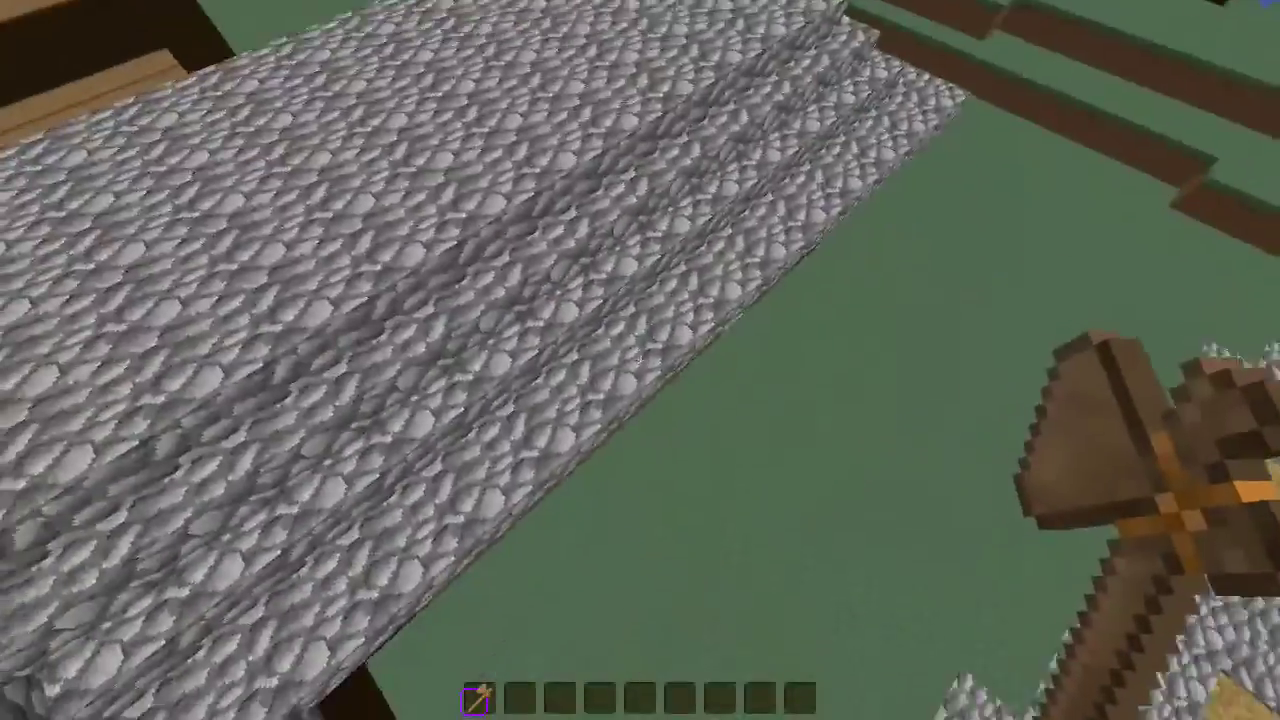
key("a")
key("space")
key("s")
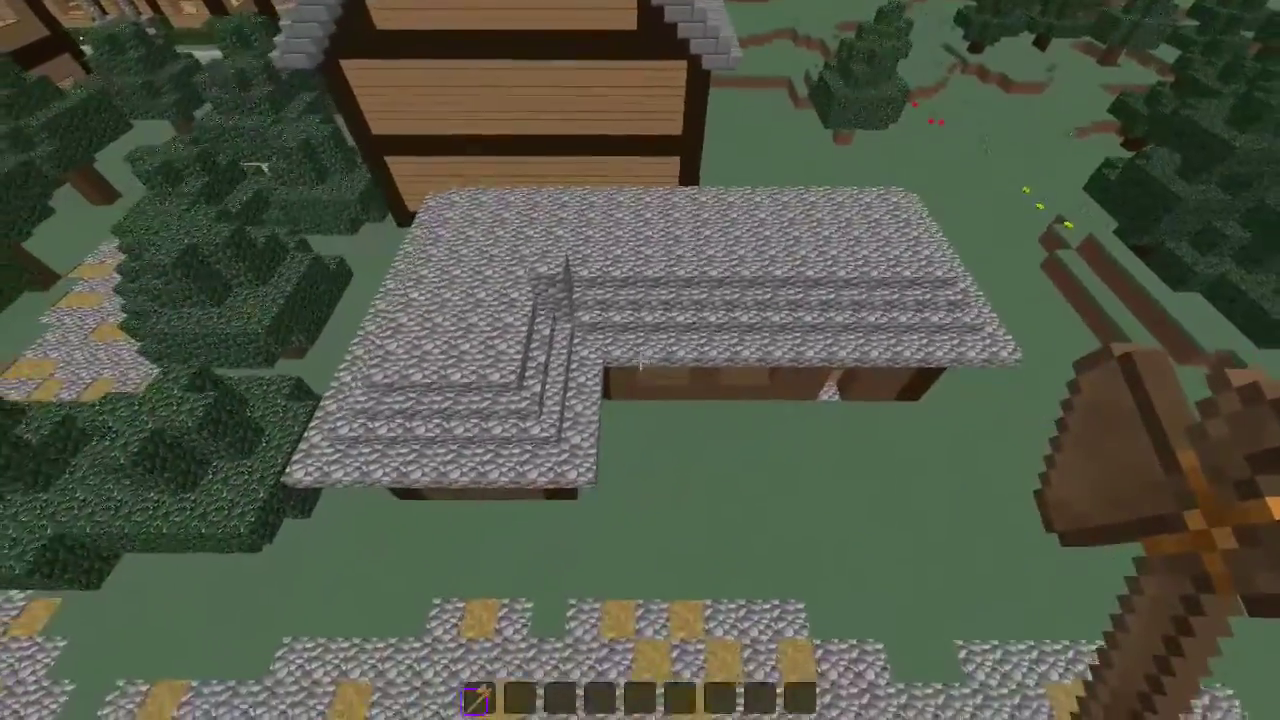
key("shift")
key("shift")
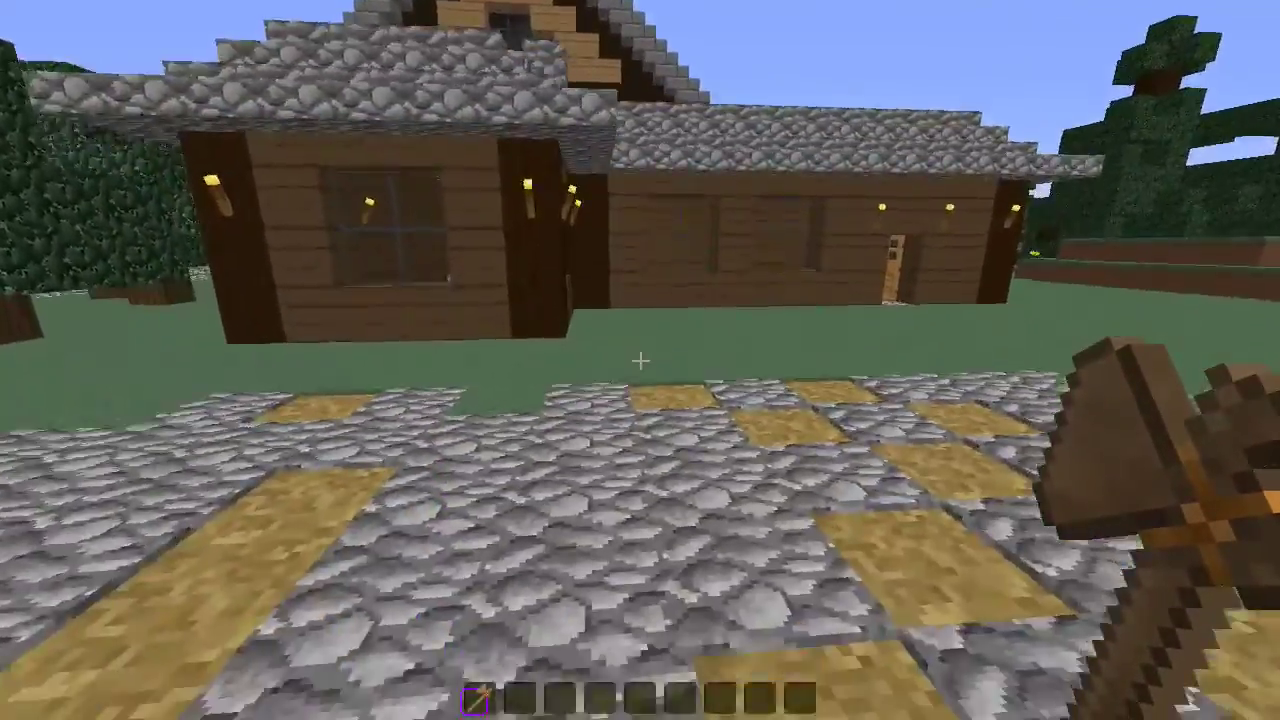
key("w")
key("w")
key("a")
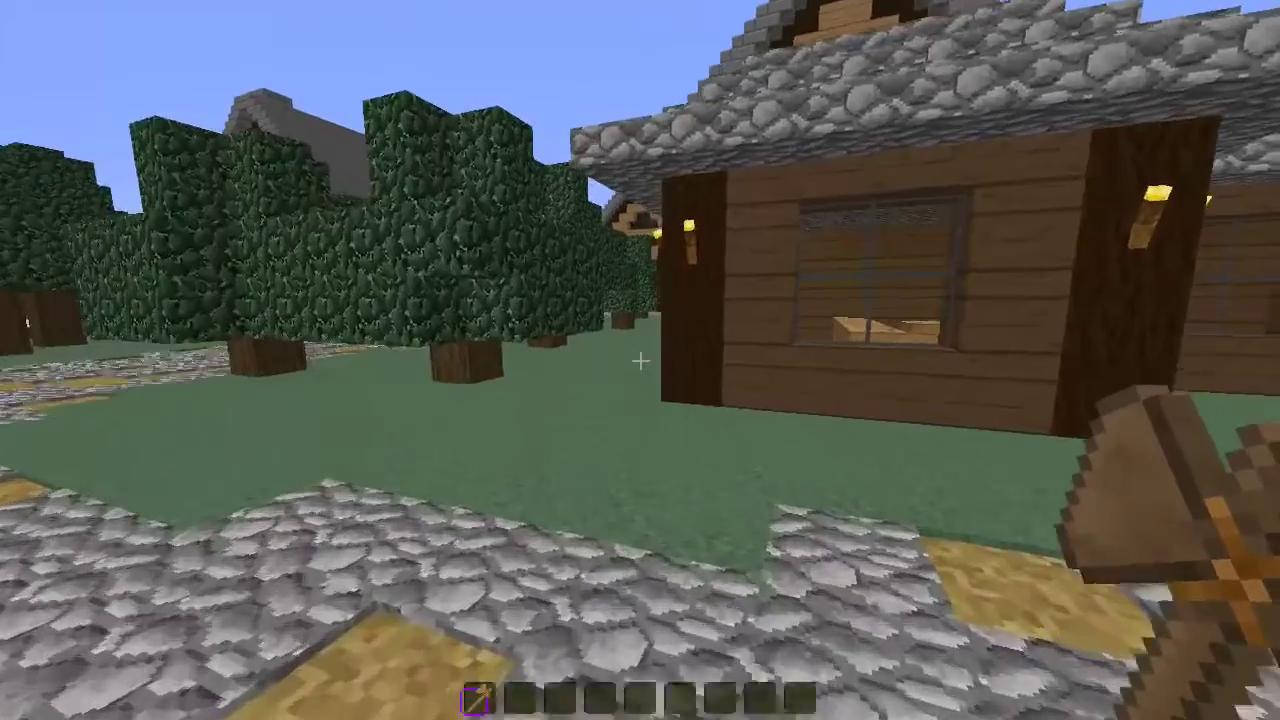
key("s")
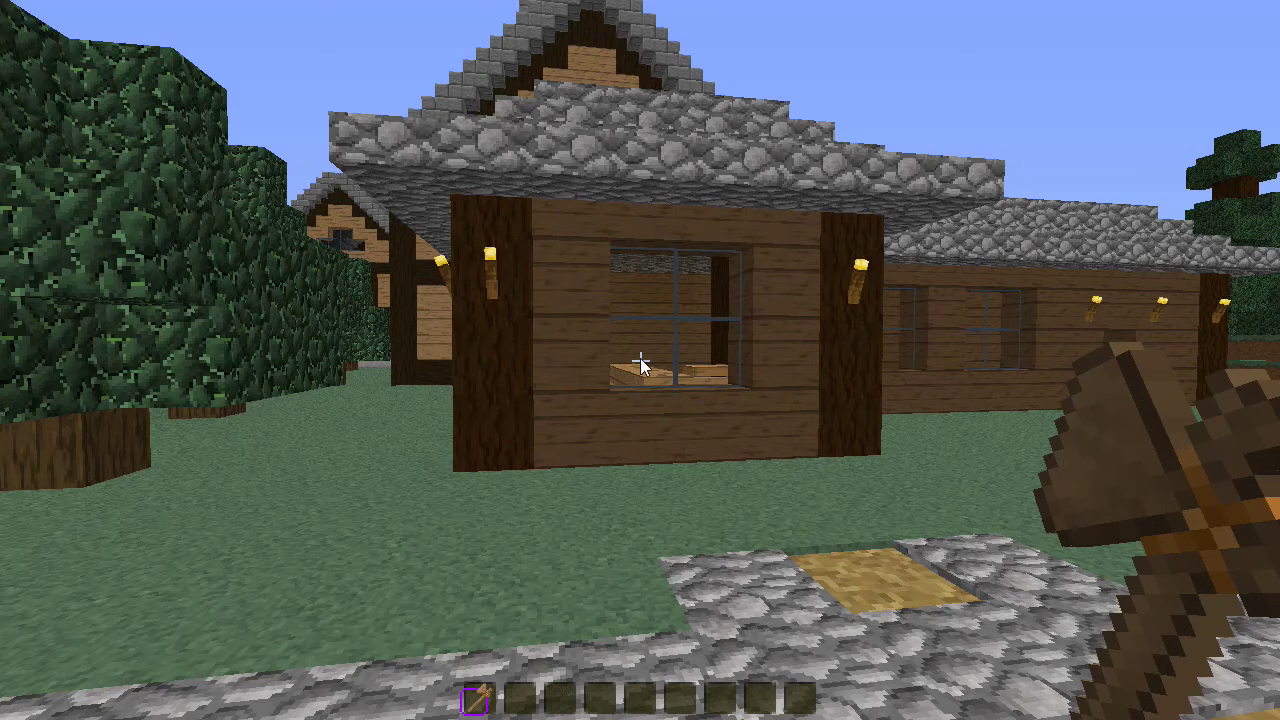
- Expand the selection 10 blocks up with //expand 10 up
key("slash")
type("/expand ")
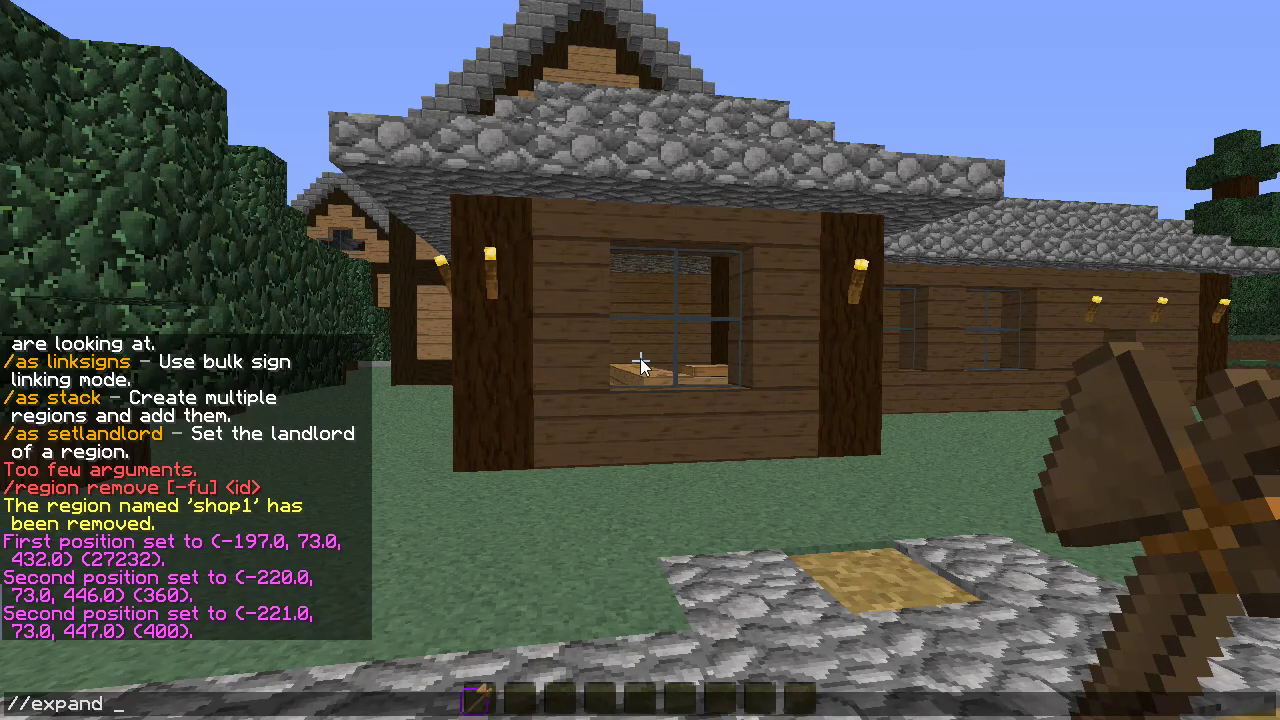
type("10 up")
key("Return")
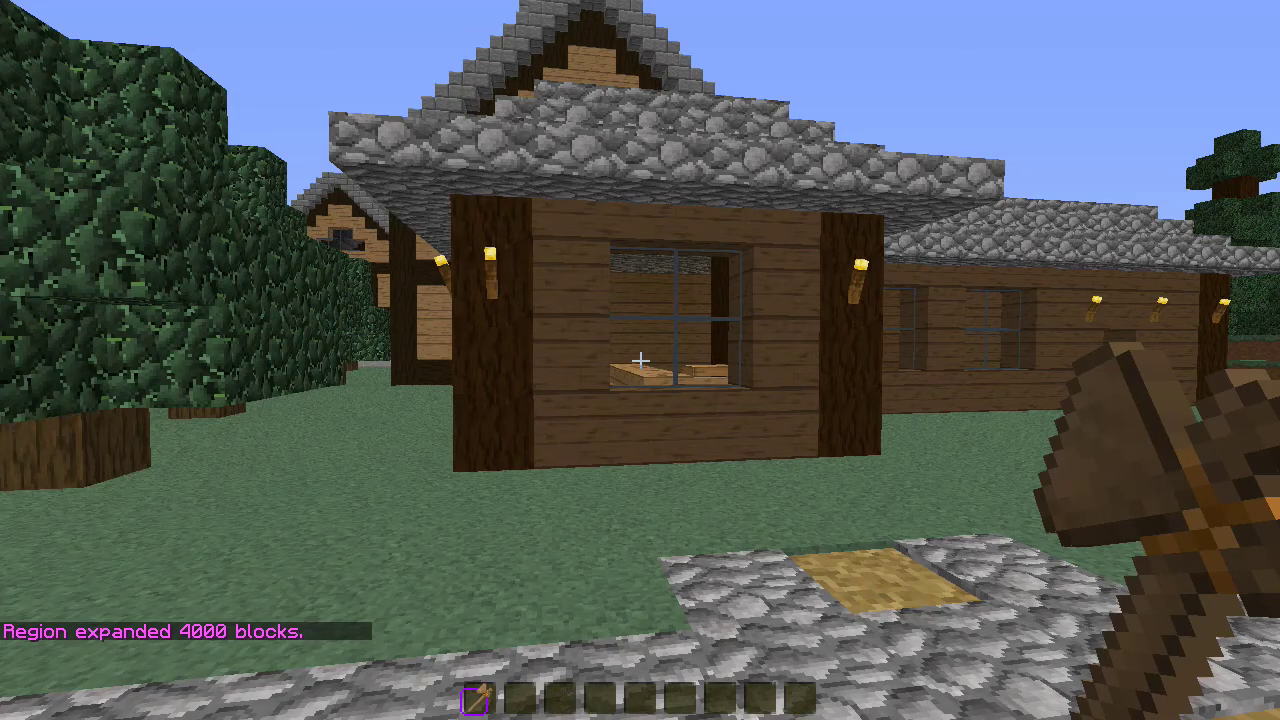
- Examine the height of the shop's walls and roof from the ground and from the air
key("w")
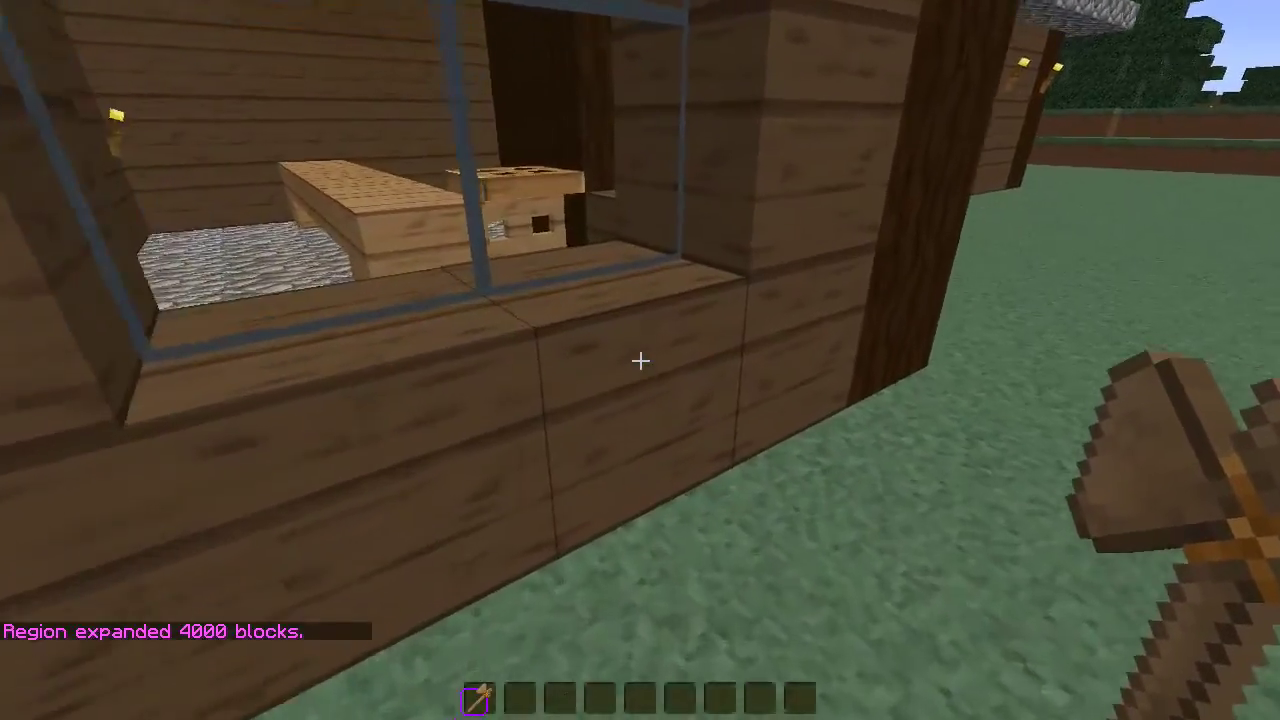
key("s")
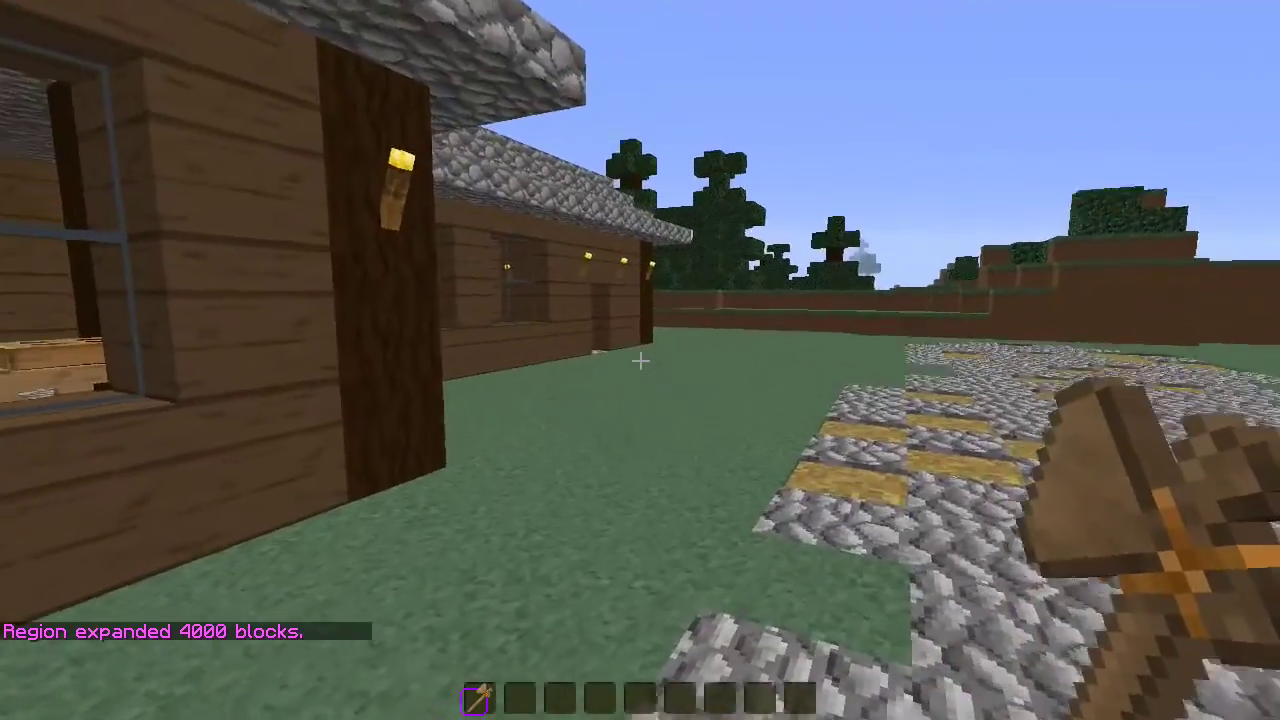
key("s")
key("space")
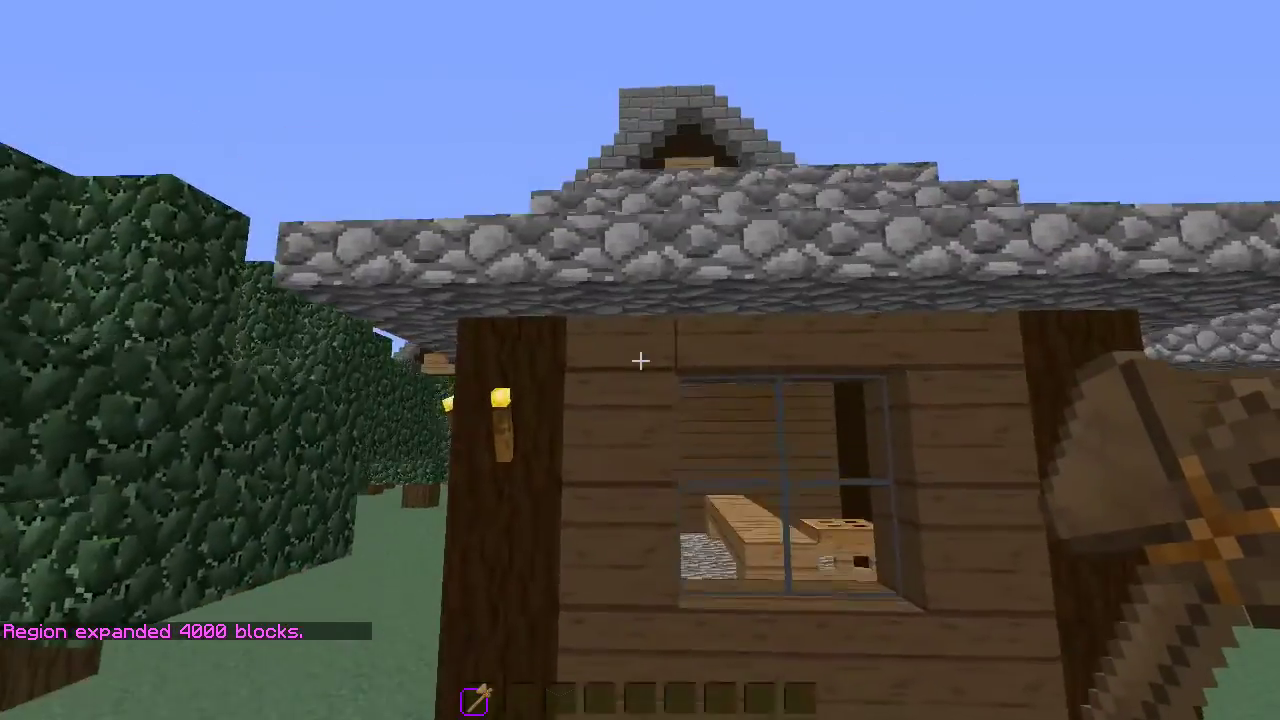
key("space")
key("w")
key("shift")
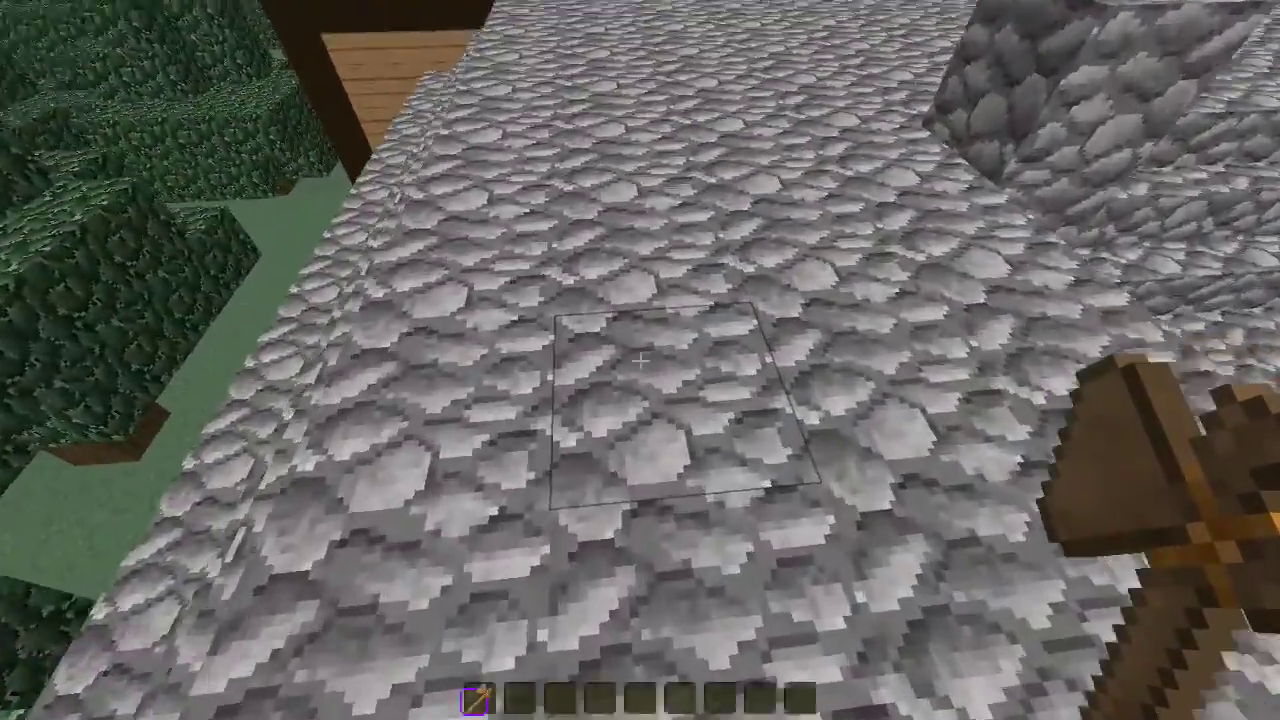
key("s")
key("space")
key("shift")
key("shift")
- Expand the selection over the full world height with //expand vert
key("slash")
type("//expand vert")
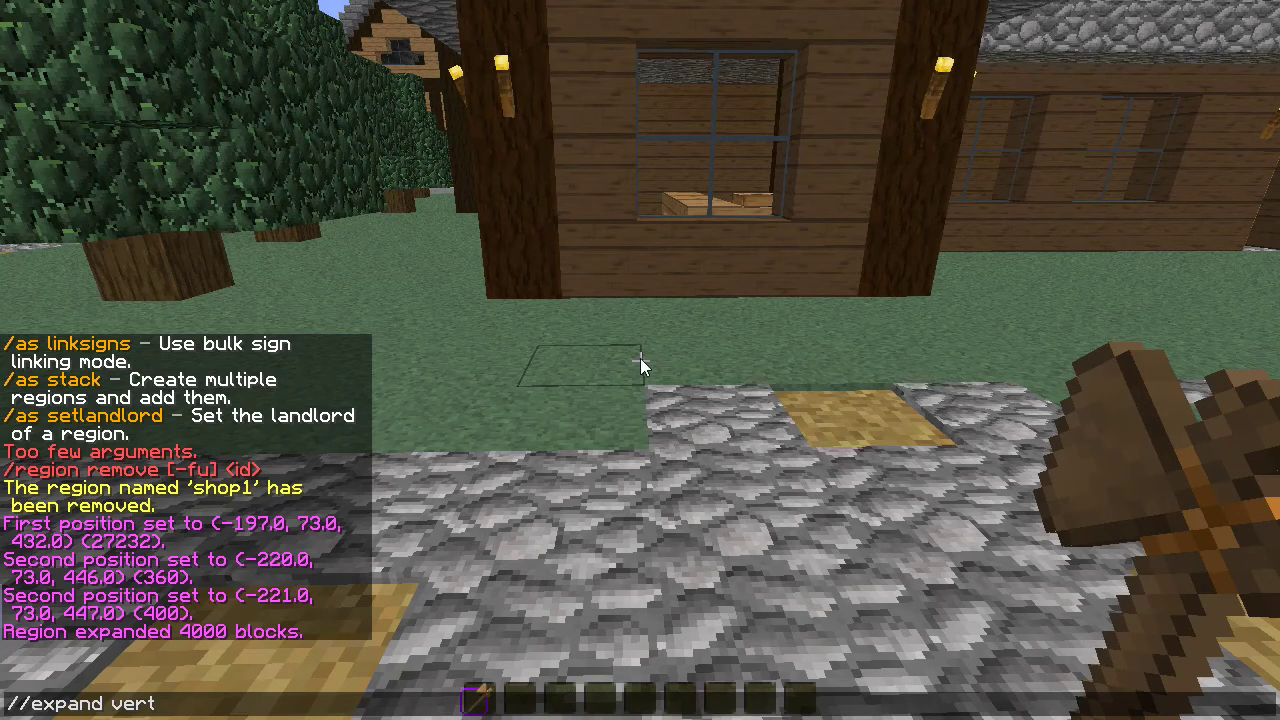
key("Return")
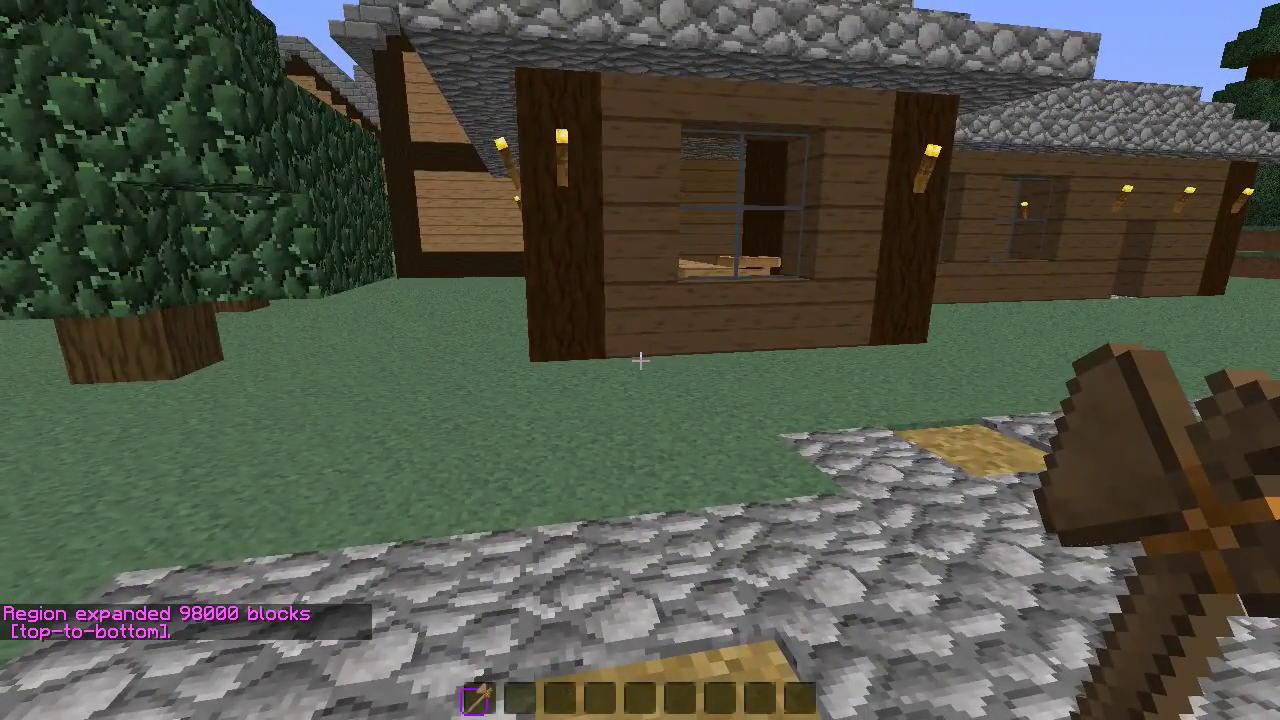
- Define the selection as a new protected region named Shop1 with /region define
key("slash")
type("region")
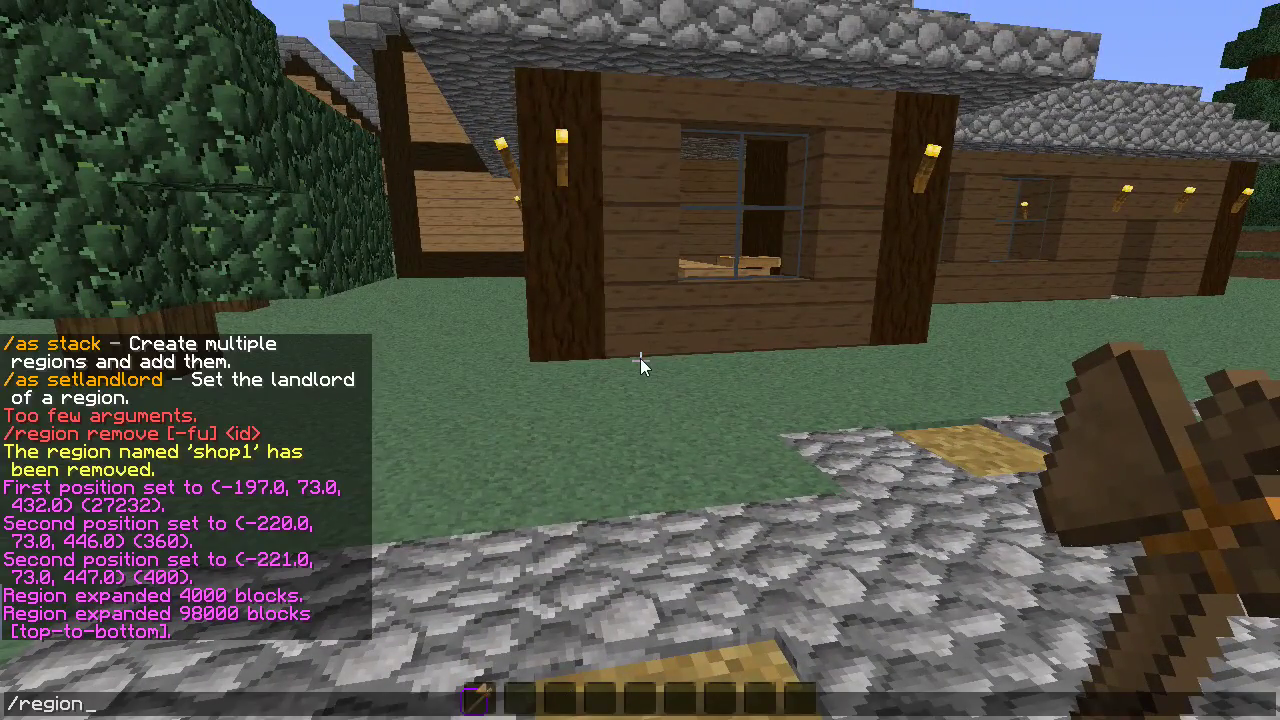
type(" define")
type("1")
key("Return")
- Fly onto the shop's roof and query the region at that spot with /region info
key("w")
key("w")
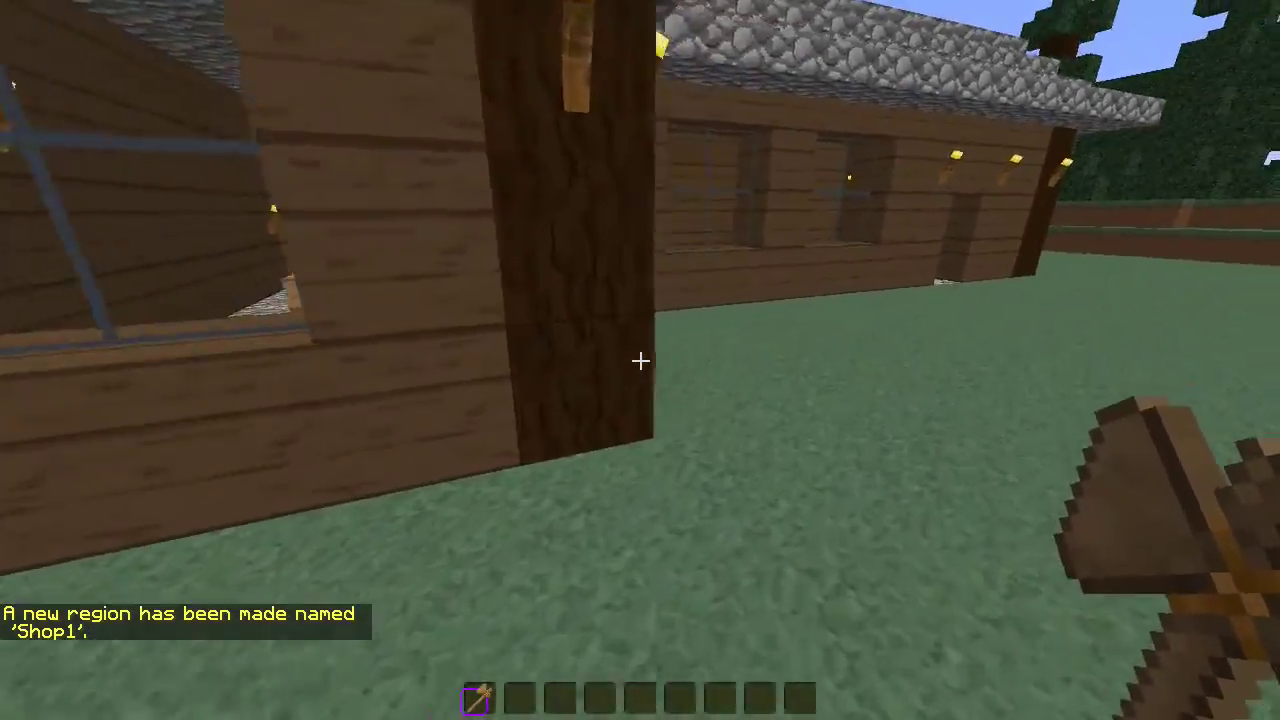
key("space")
key("space")
key("w")
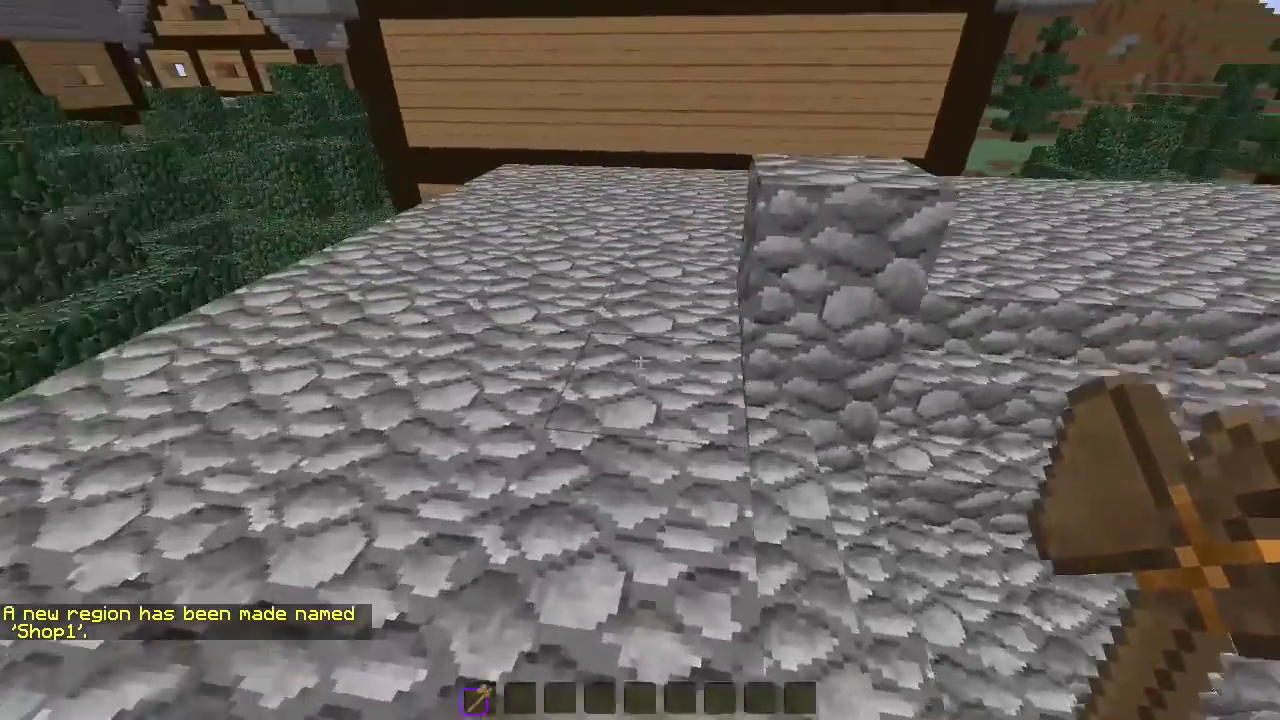
key("s")
key("space")
key("w")
key("space")
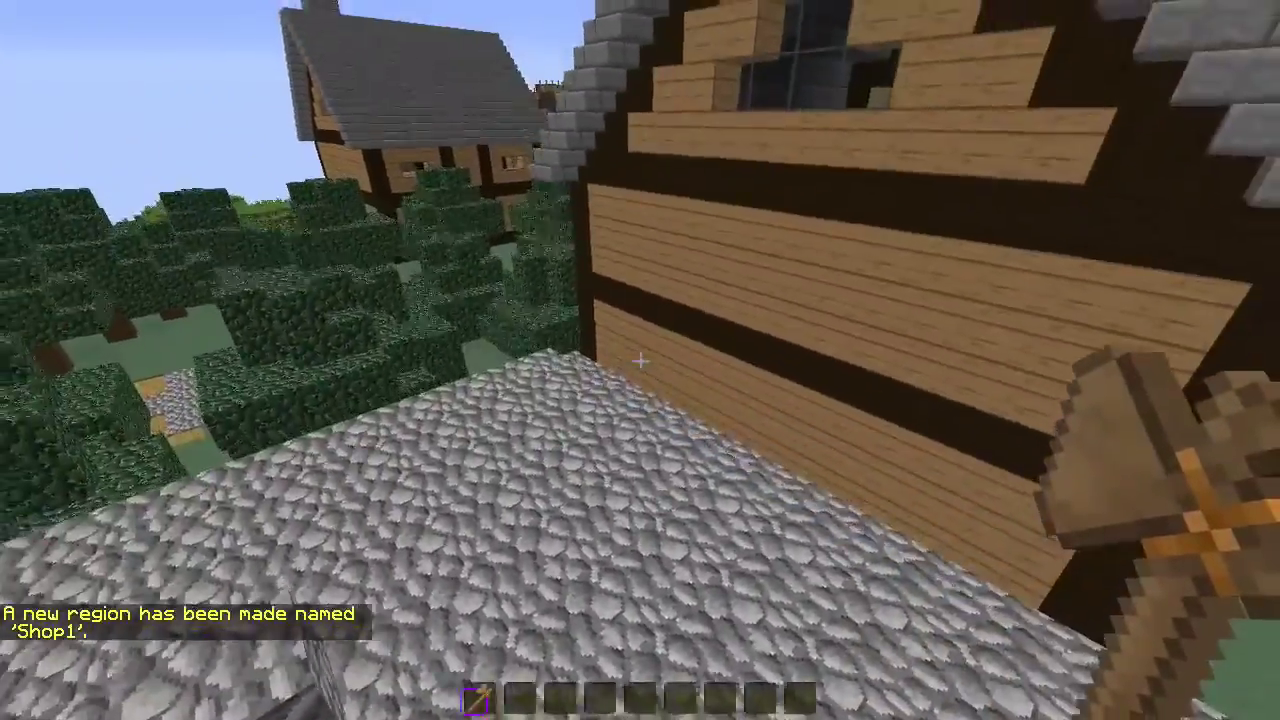
key("s")
type("w/")
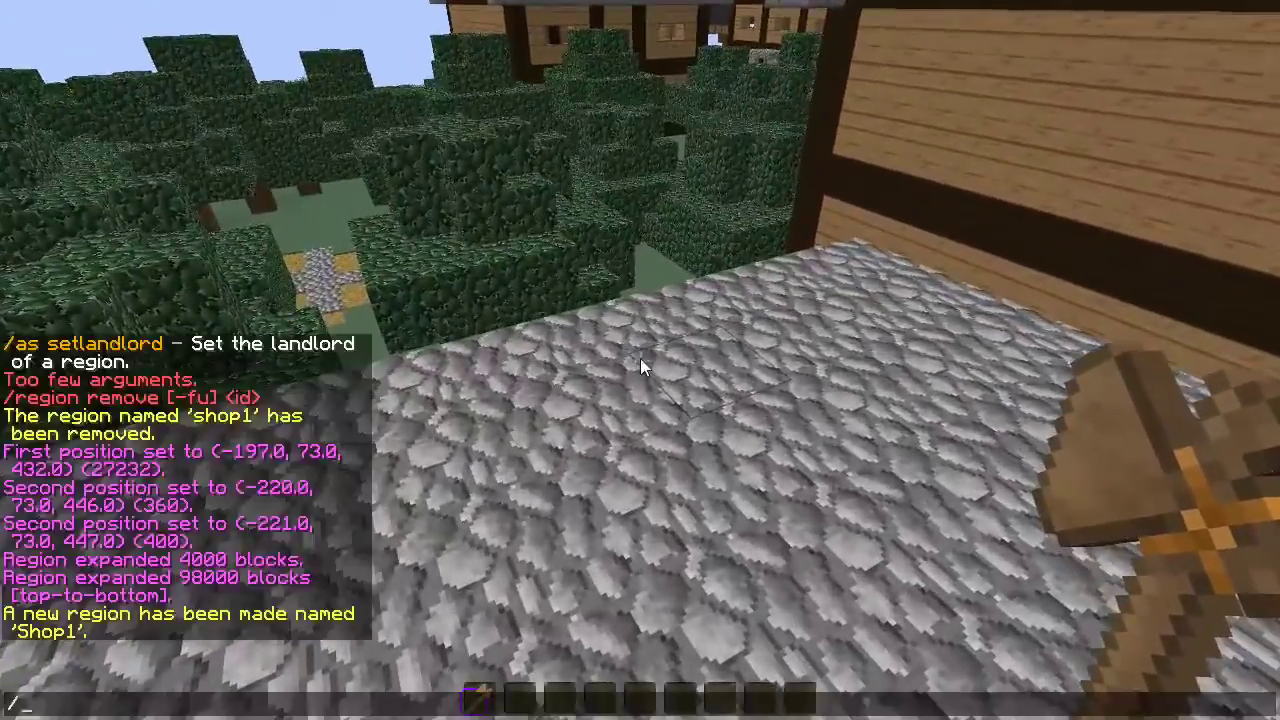
type("region info")
key("Return")
key("s")
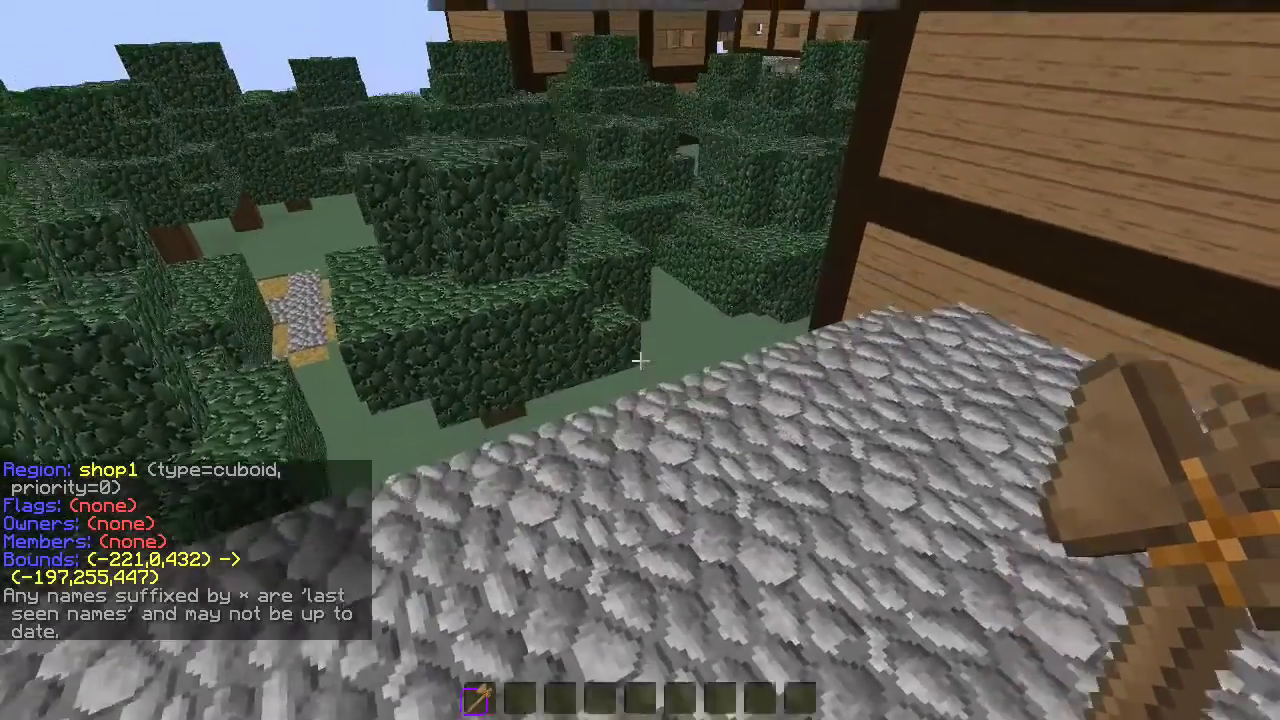
- Review the region details in the chat history and view the shop from the path in front of it
key("t")
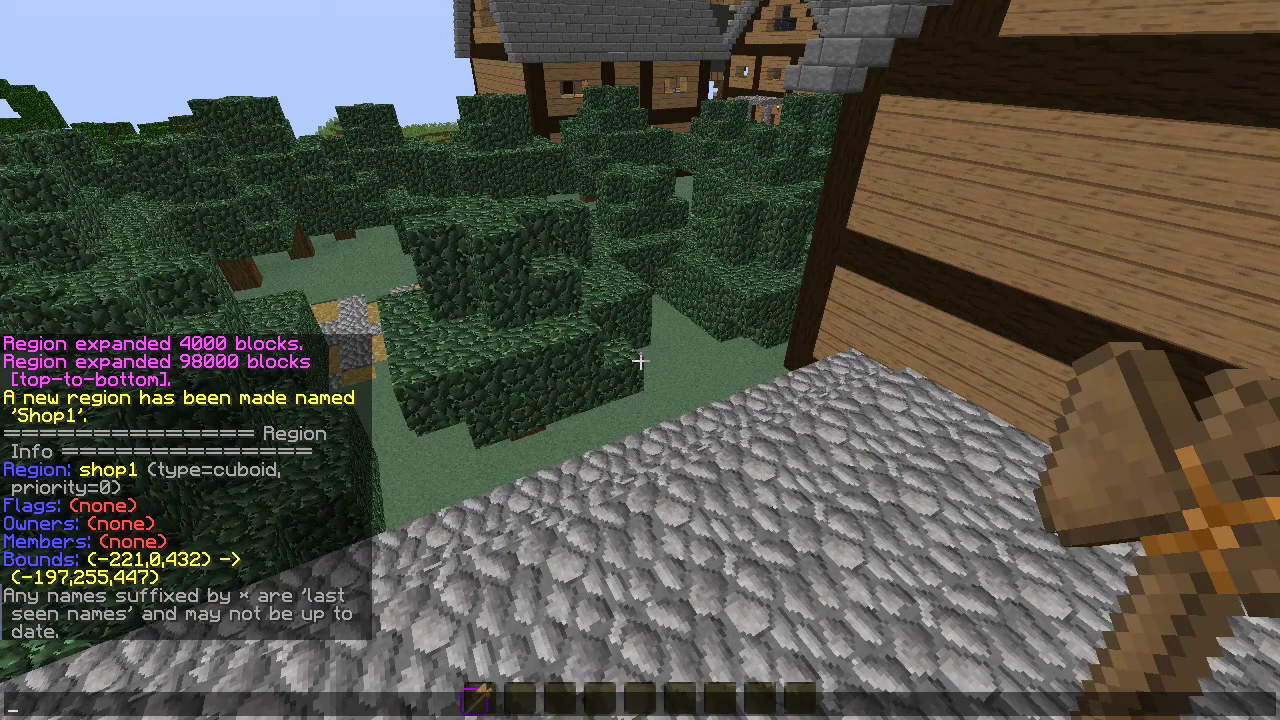
key("Escape")
key("space")
key("w")
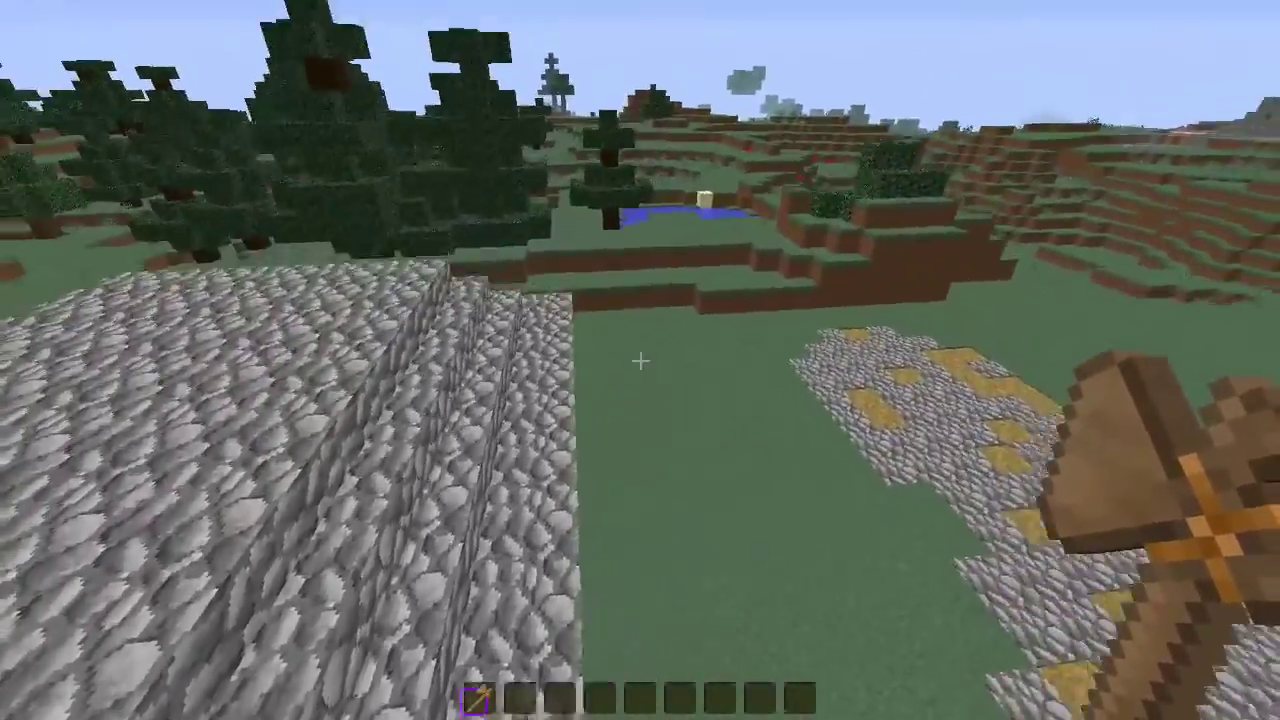
key("shift")
key("w")
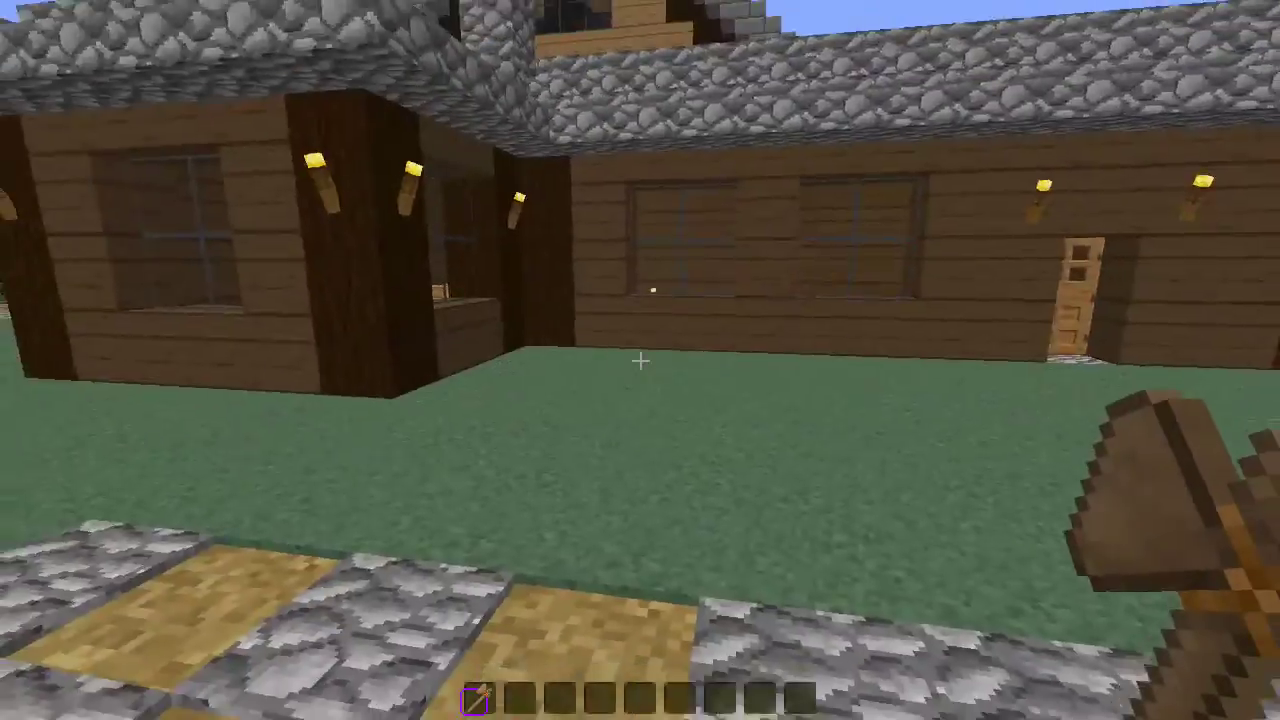
key("s")
key("F5")
key("F5")
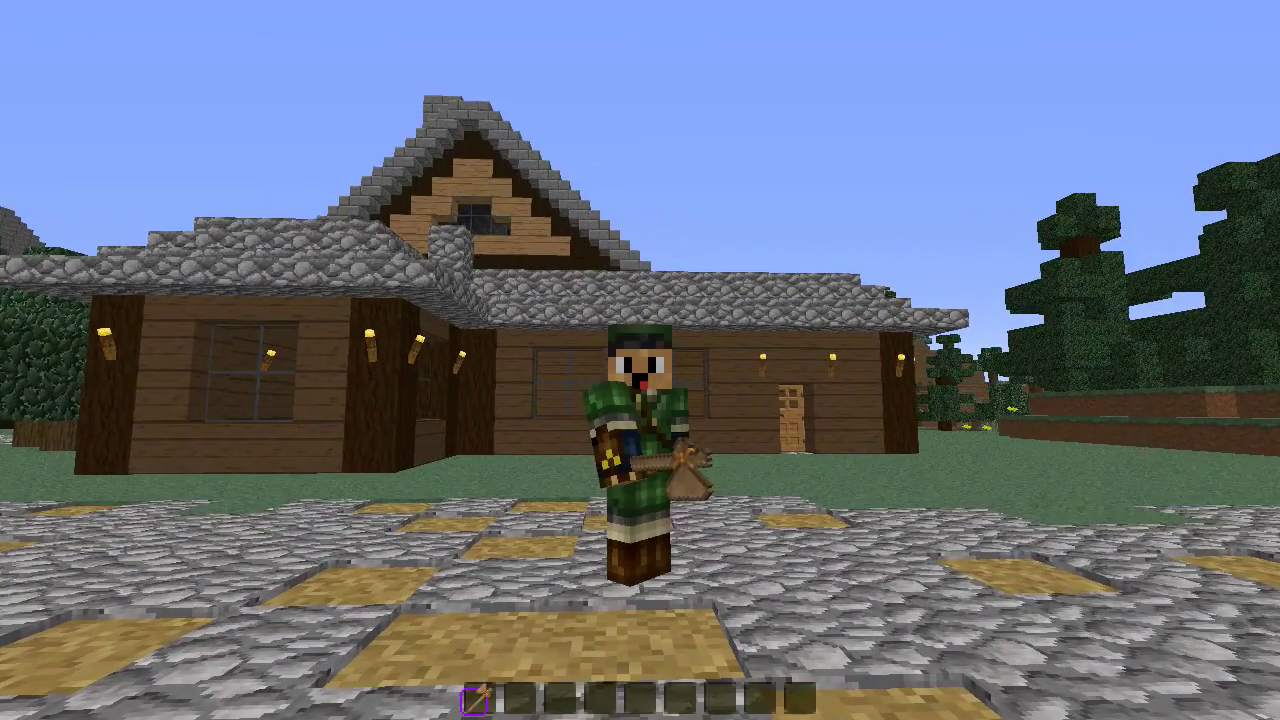
key("F5")
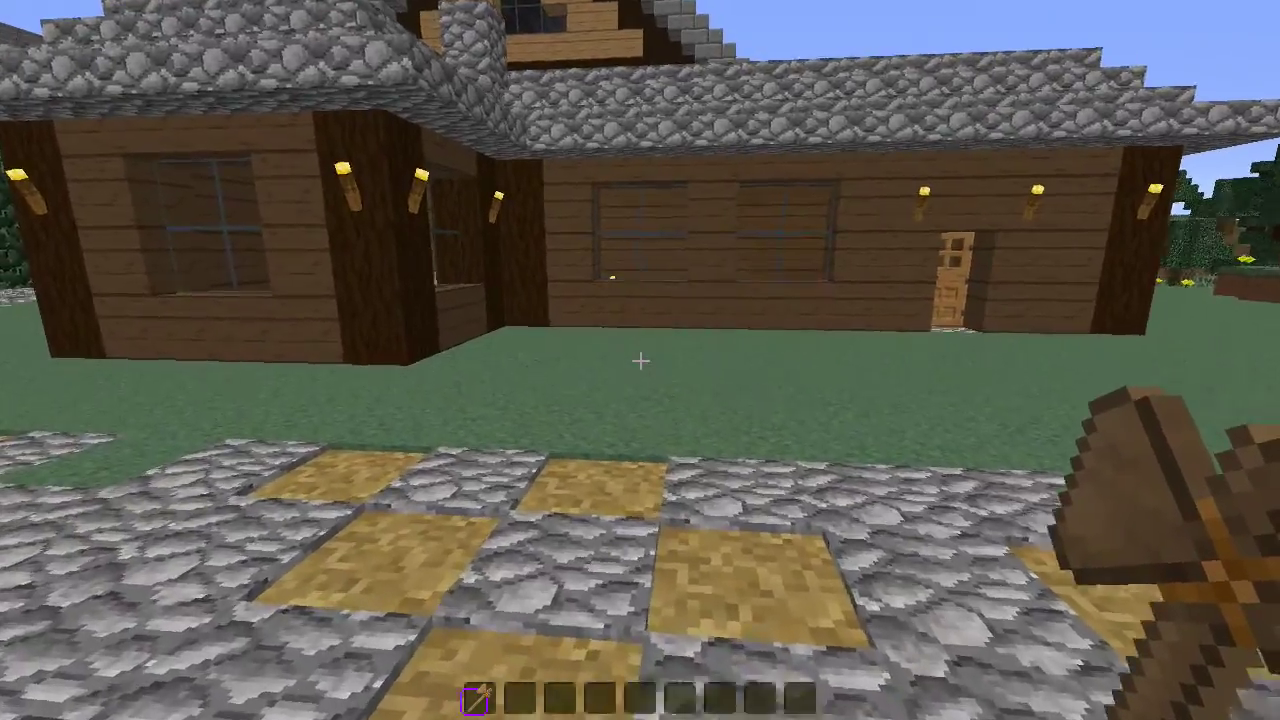
- Switch to the empty second hotbar slot and fly up to overlook the shop's roof from outside
key("w")
scroll(640, 360, "down", 1)
key("w")
key("s")
key("space")
key("space")
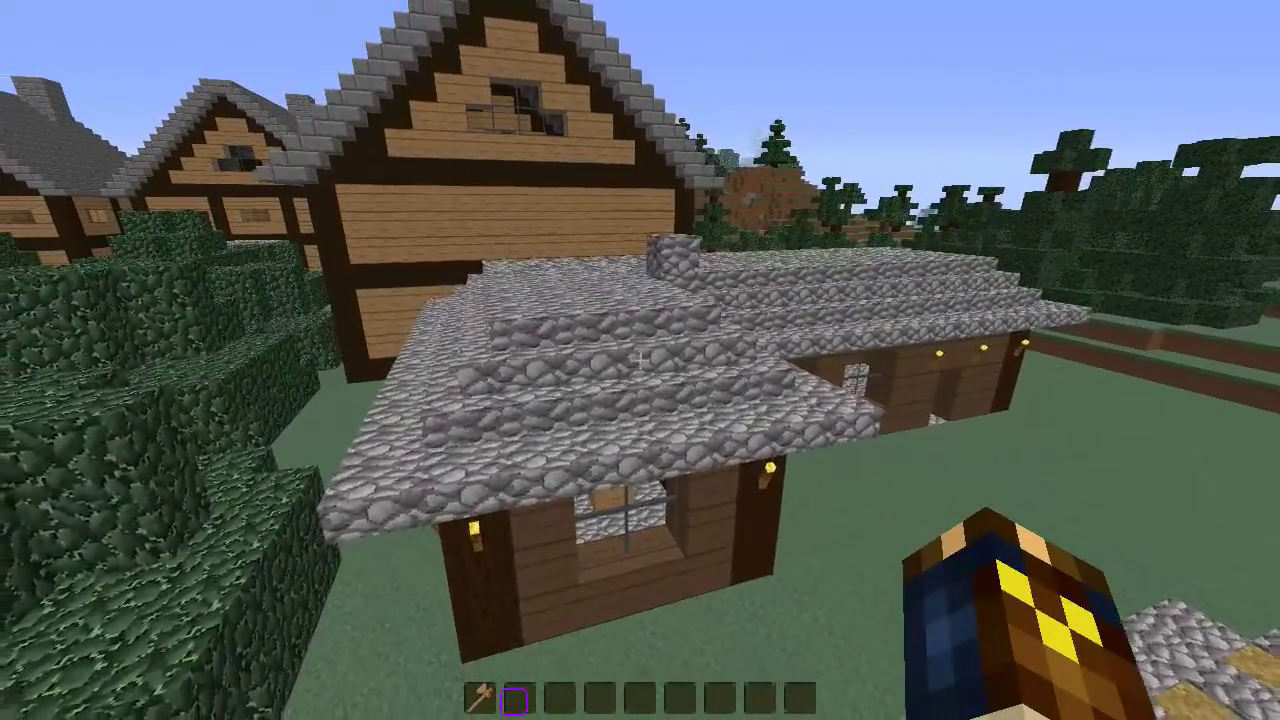
- List the AreaShop commands with /as and examine the help entries, from renting and buying to registering regions and adding signs
type("t/as")
key("Return")
key("t")
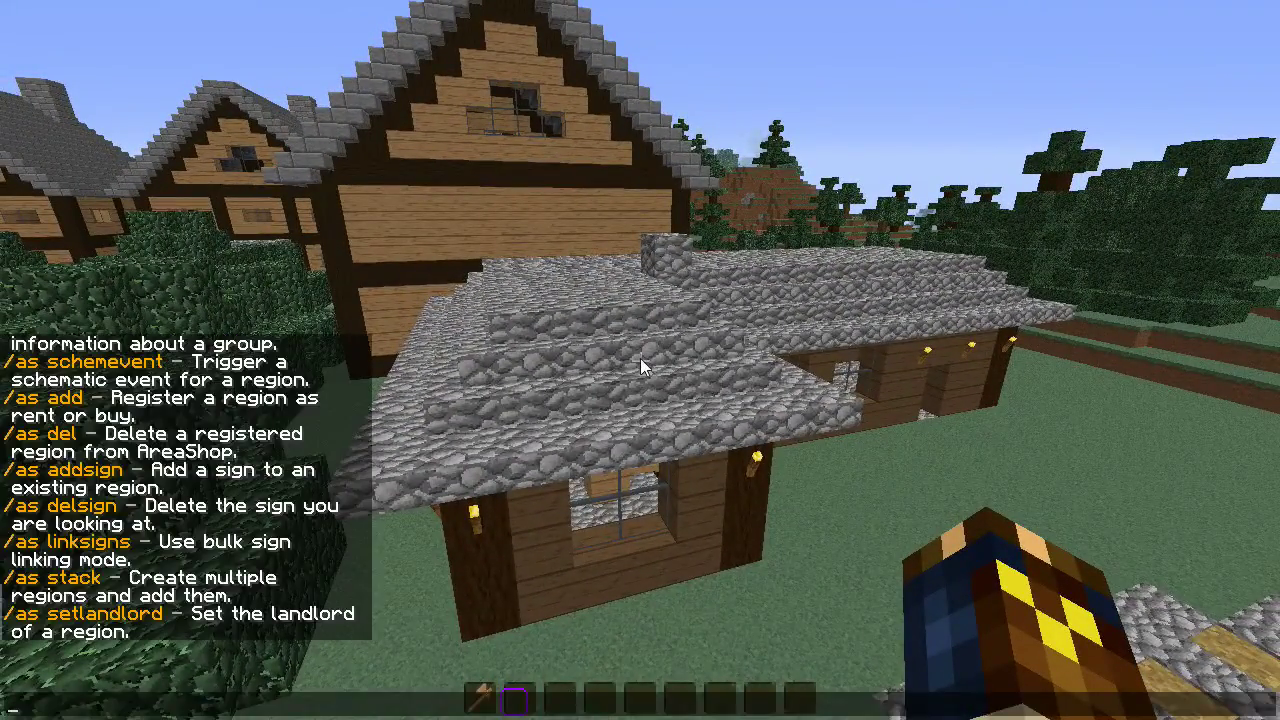
scroll(122, 414, "up", 2)
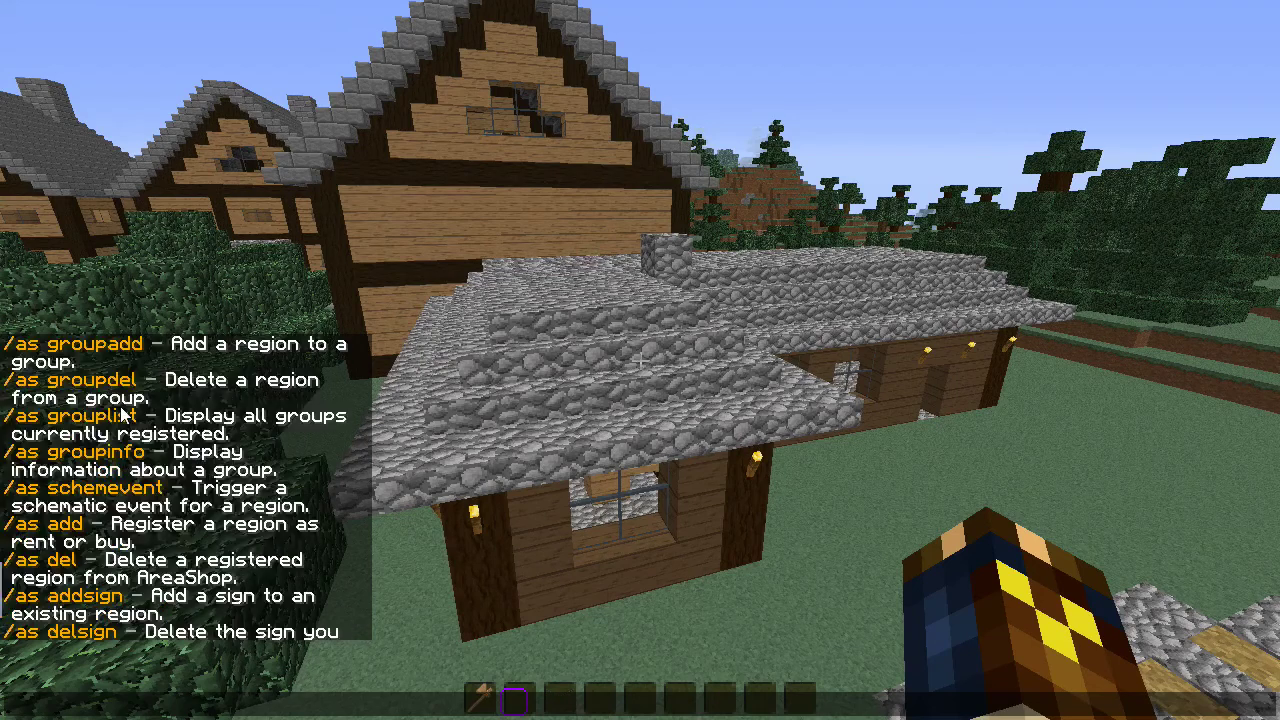
scroll(130, 418, "up", 3)
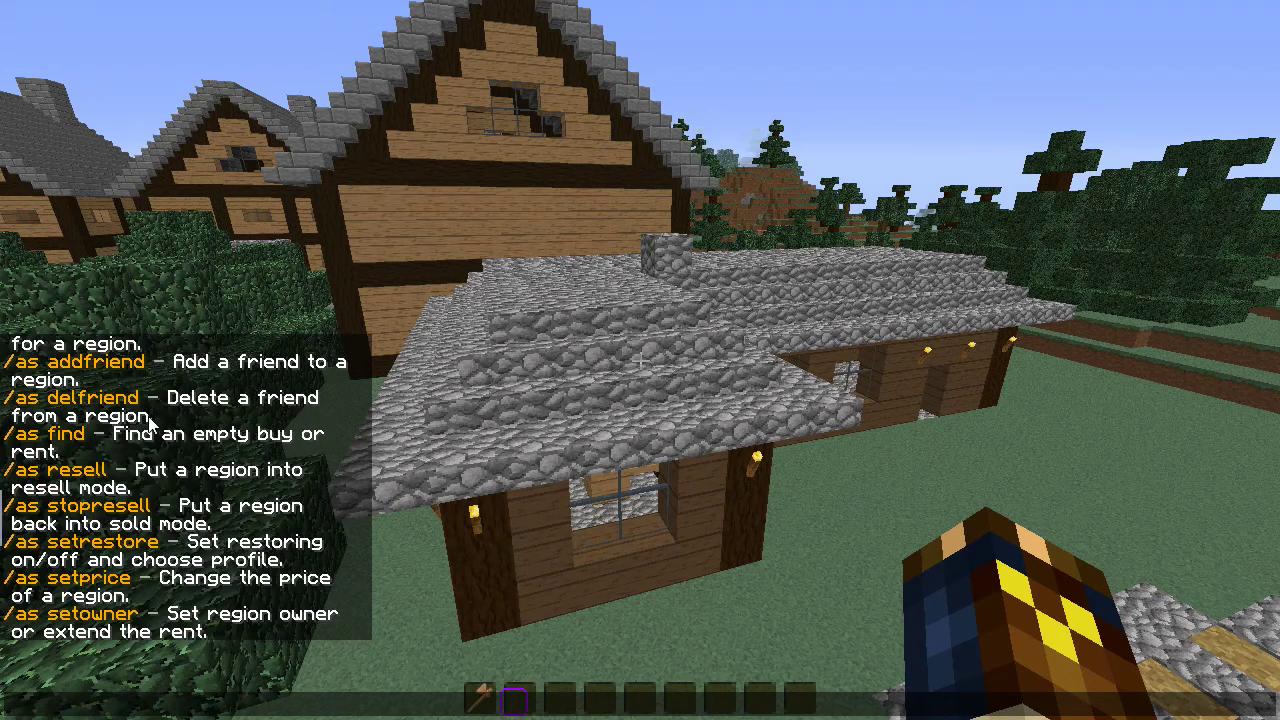
scroll(109, 439, "up", 1)
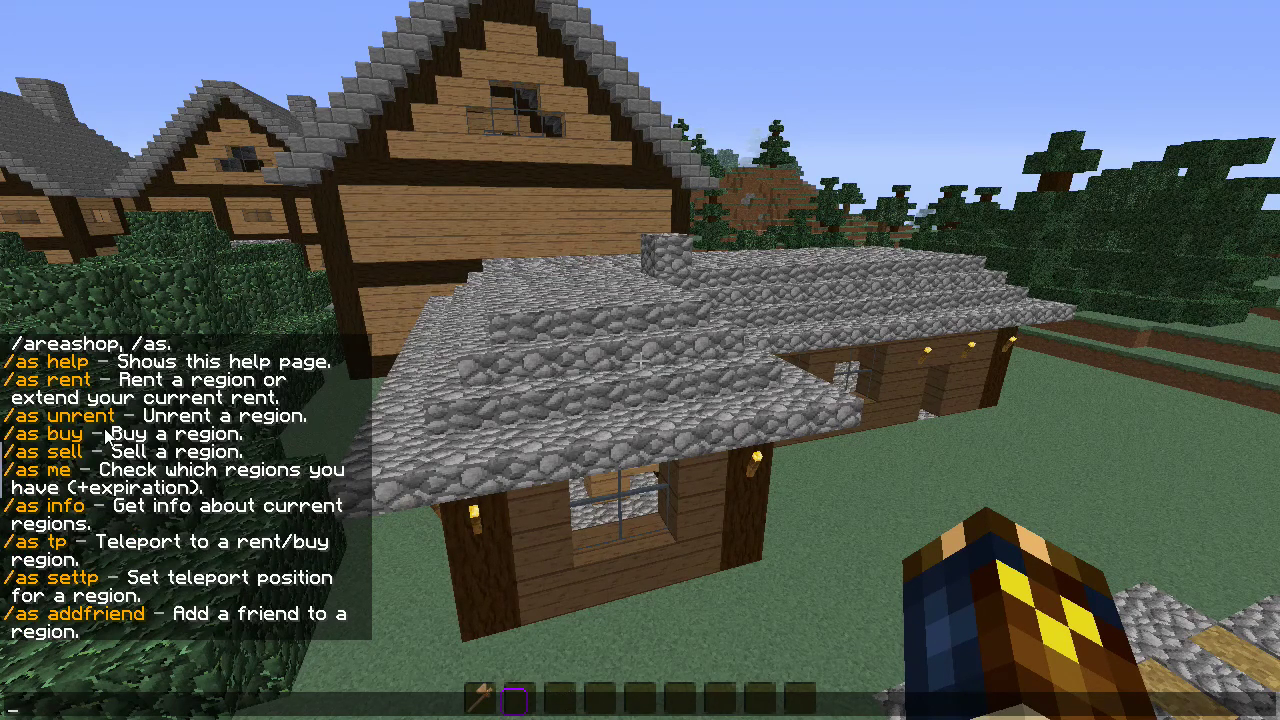
scroll(107, 437, "up", 1)
scroll(162, 448, "down", 1)
scroll(163, 449, "down", 2)
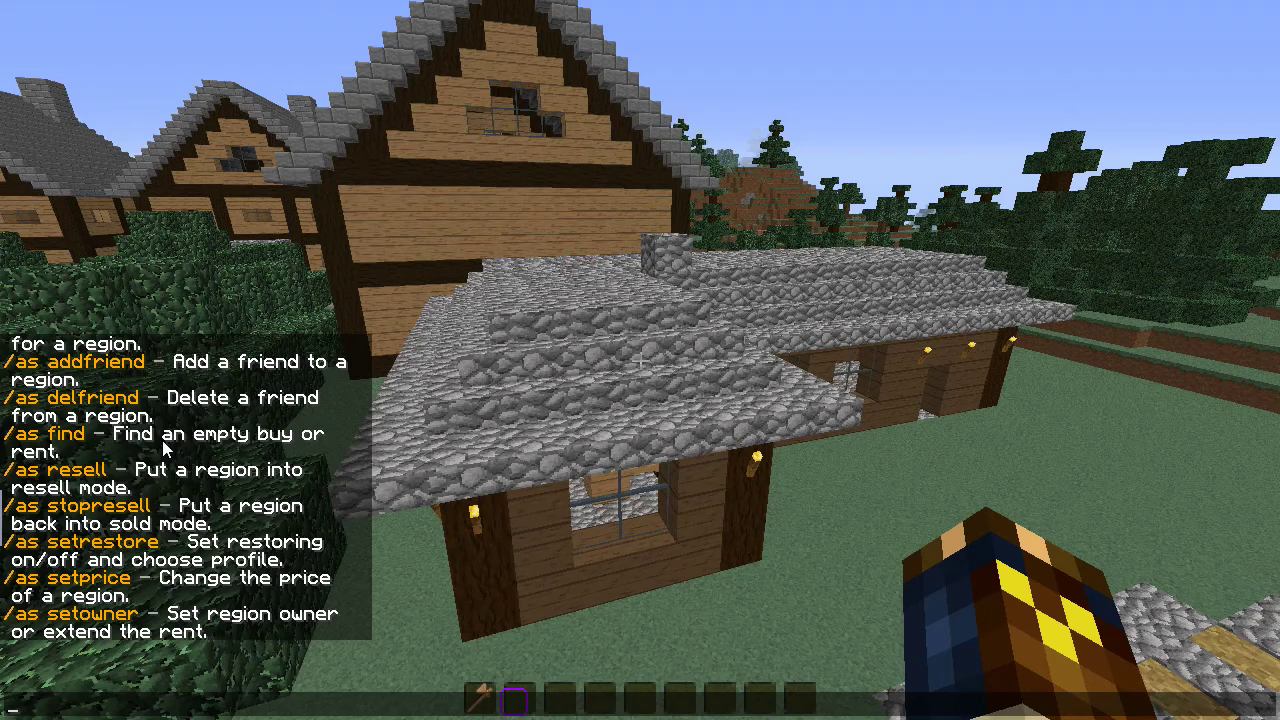
scroll(165, 450, "down", 3)
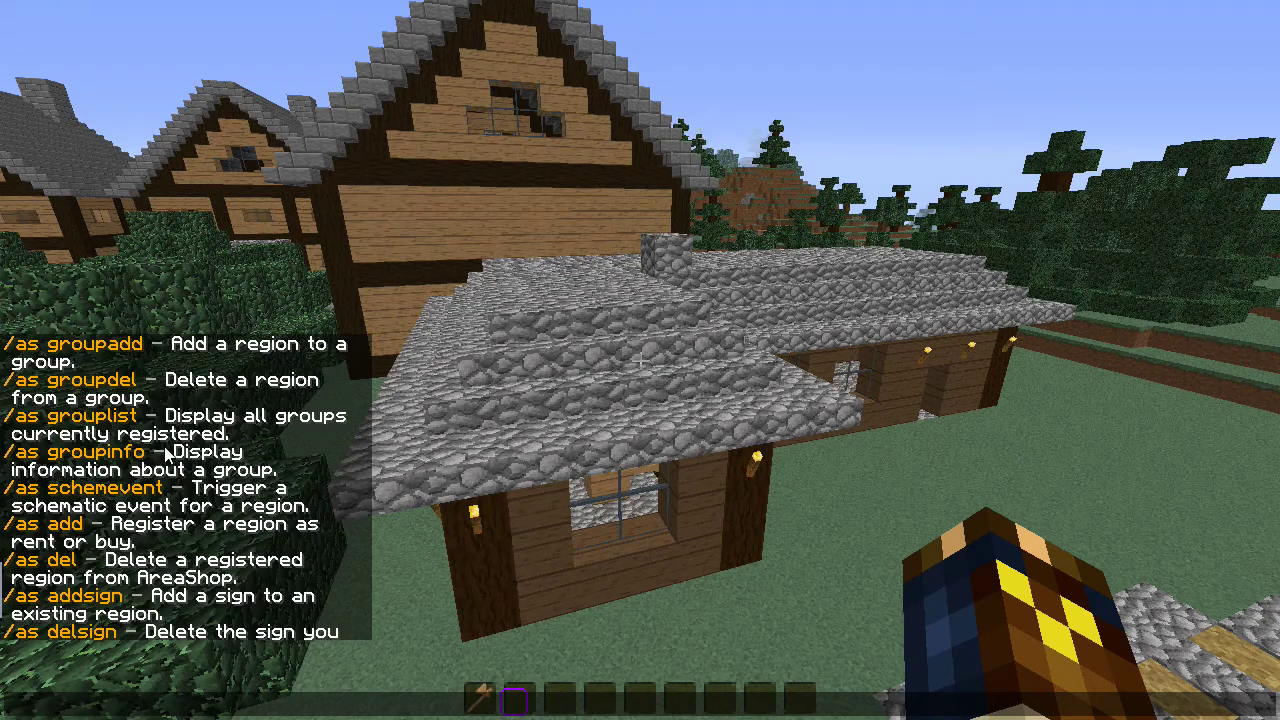
scroll(165, 452, "down", 1)
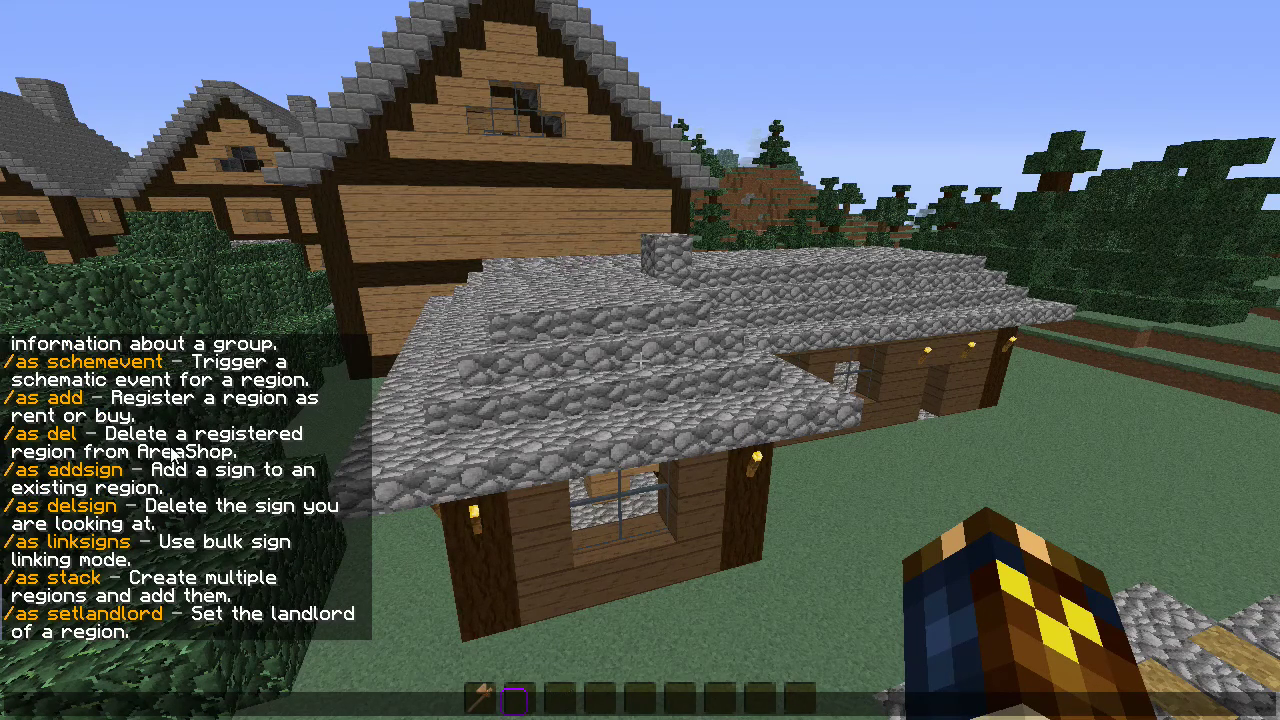
scroll(202, 471, "up", 1)
scroll(206, 474, "down", 1)
- Begin an AreaShop region registration command with /as add
type("/as add")
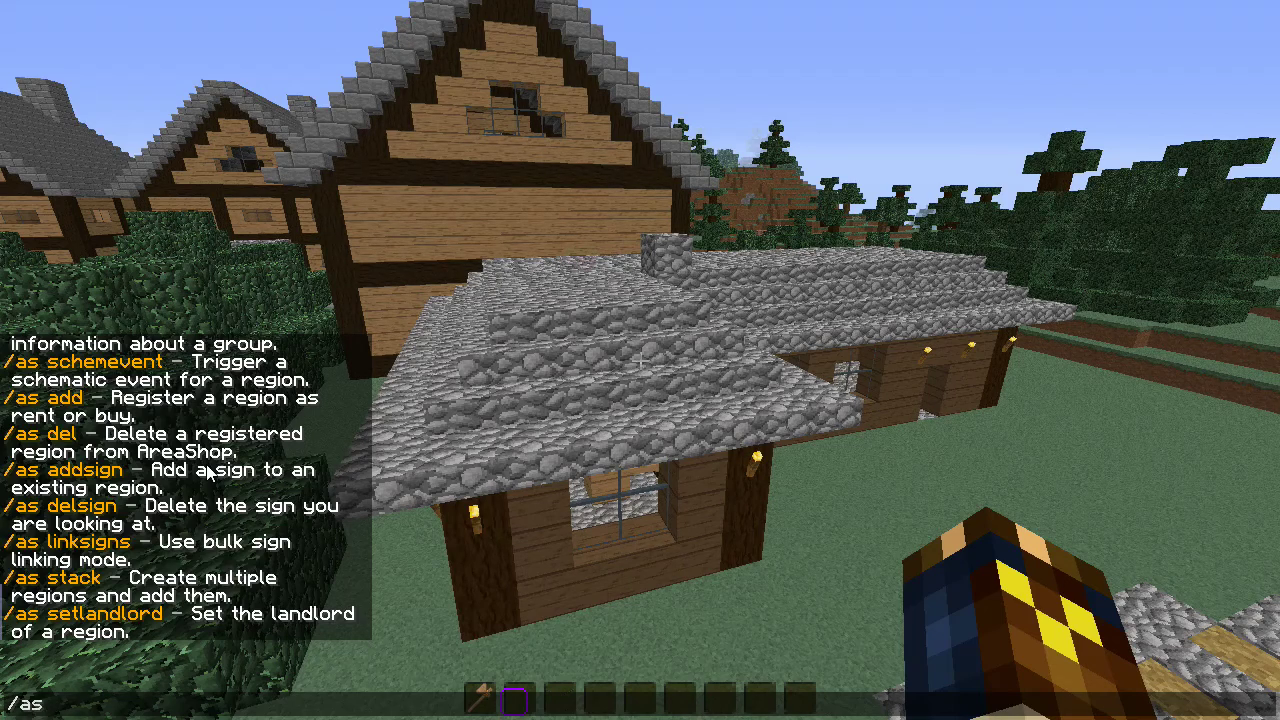